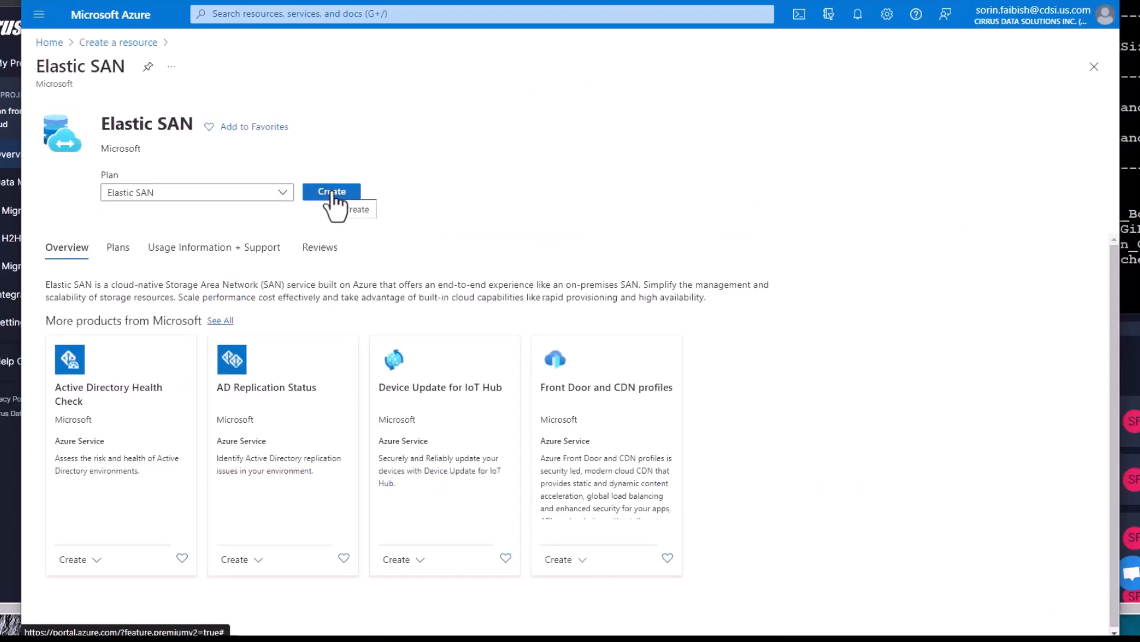
Review elastic-san-01 and begin creating a volume, then go to the Virtual machines list
left_click(333, 194)
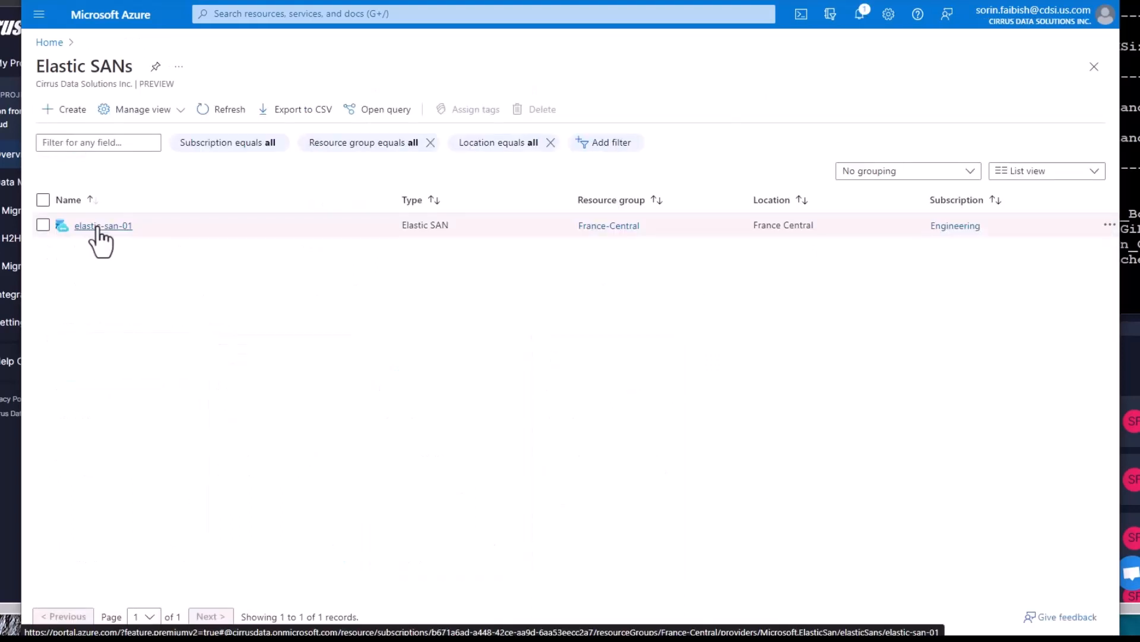
left_click(98, 226)
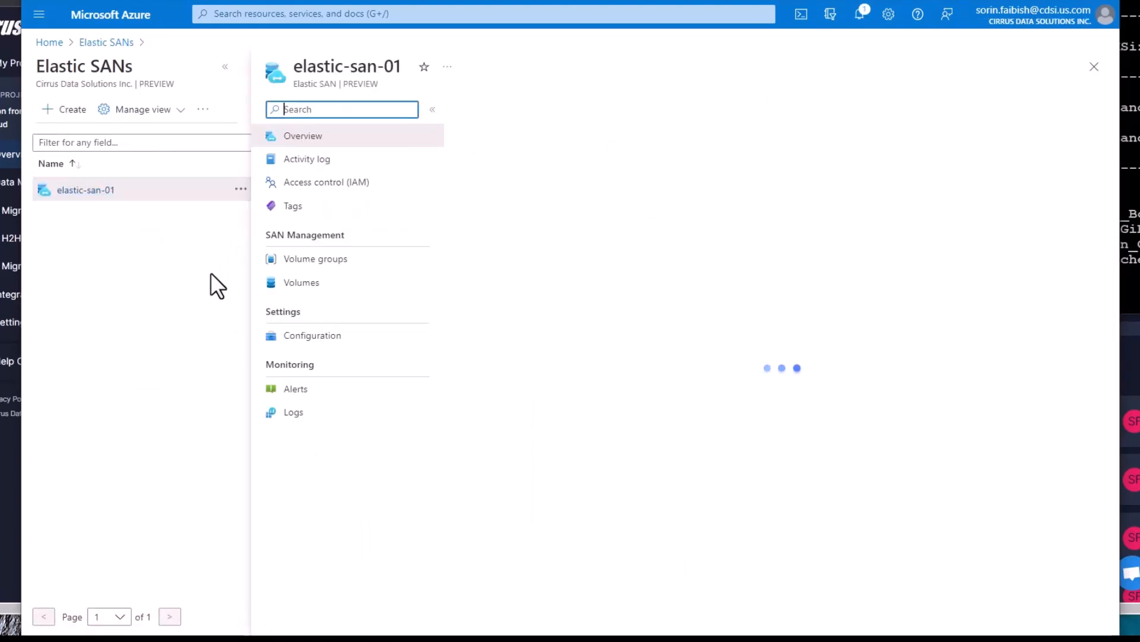
left_click(472, 122)
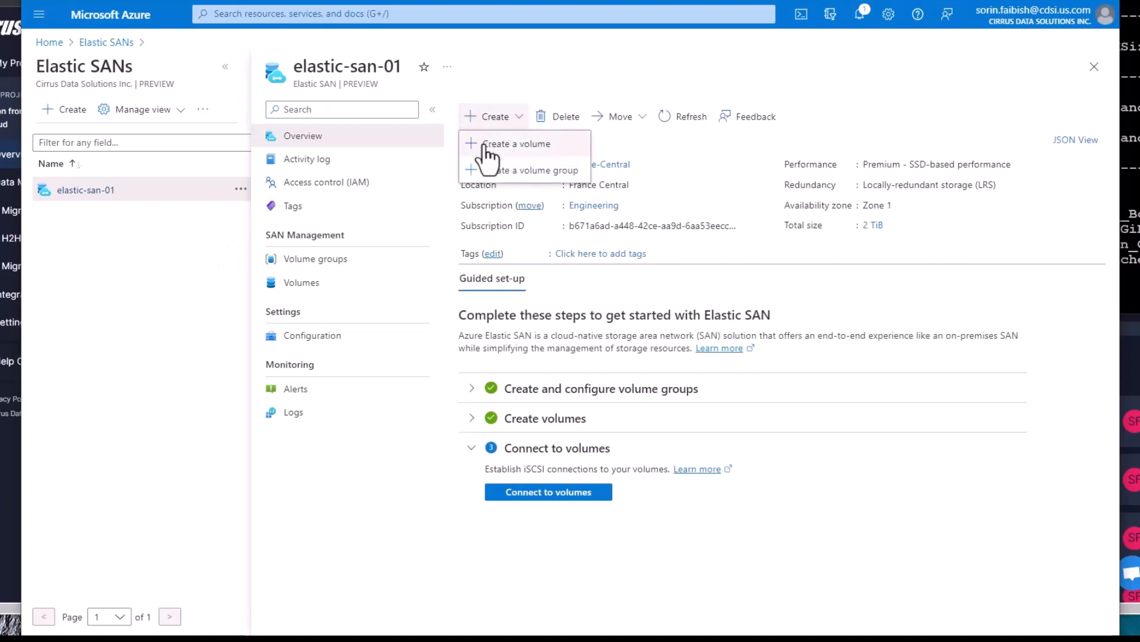
left_click(486, 145)
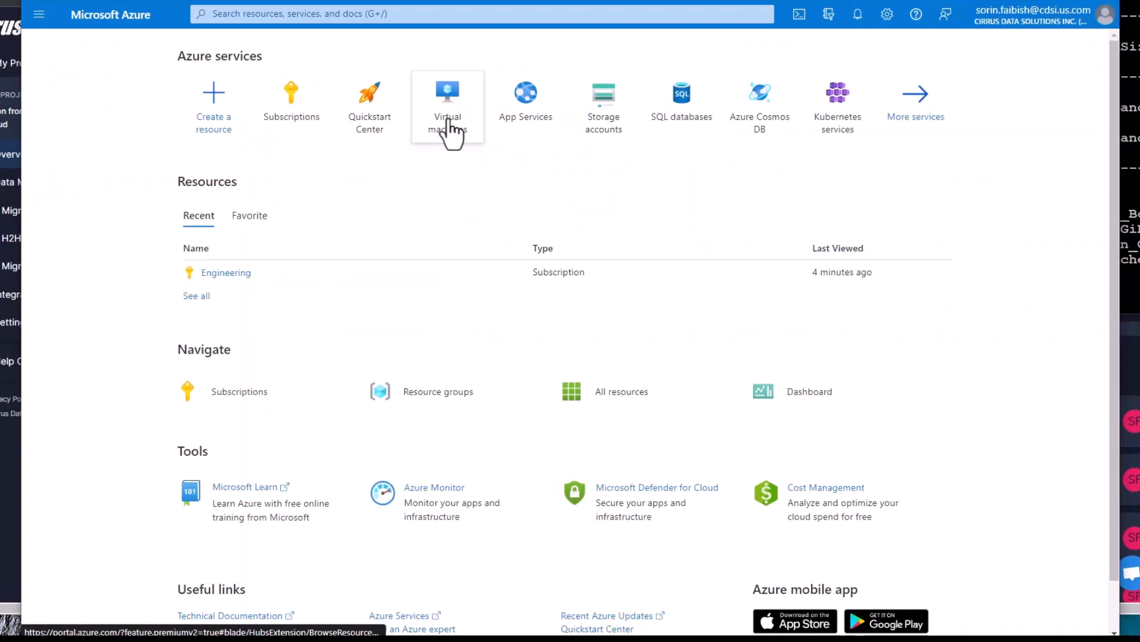
left_click(447, 128)
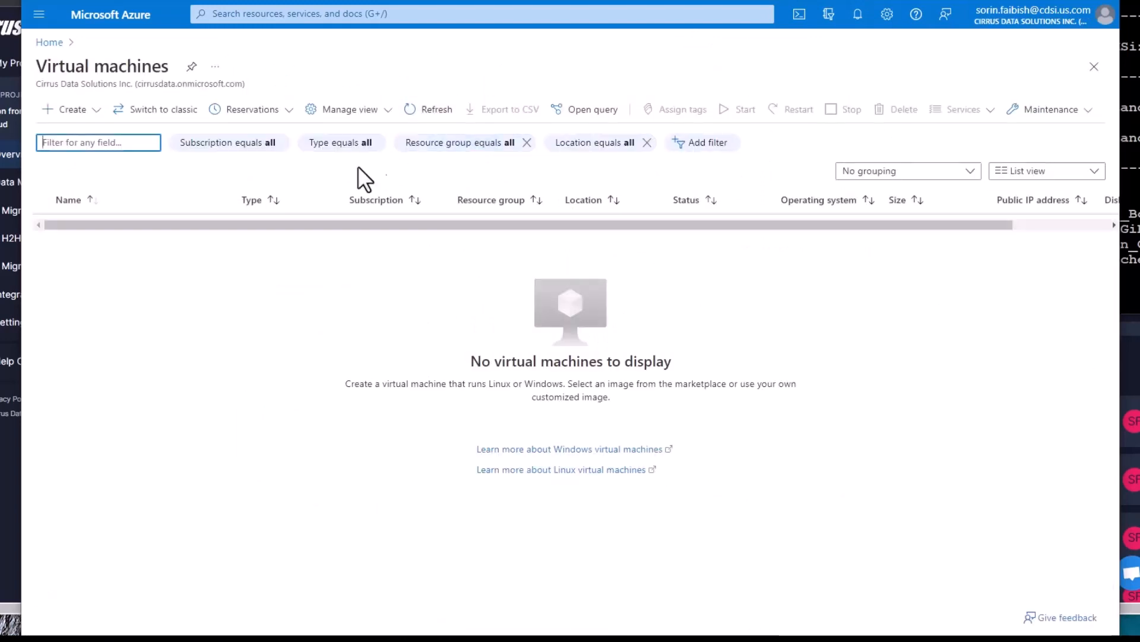
Start creating a standard Azure virtual machine from the Create menu
left_click(49, 113)
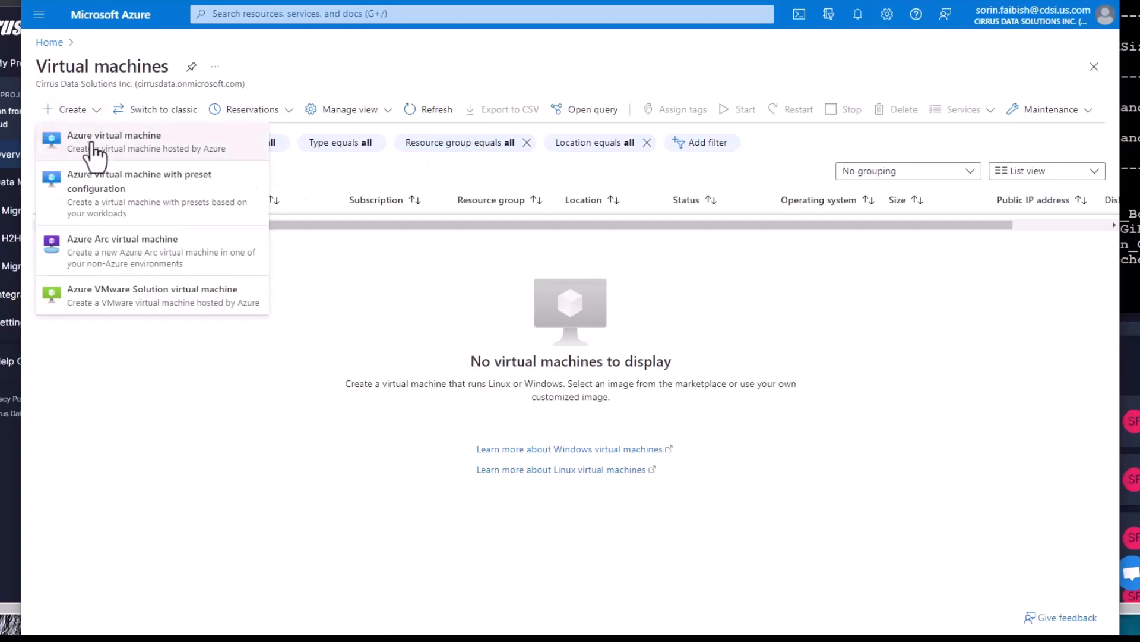
left_click(91, 145)
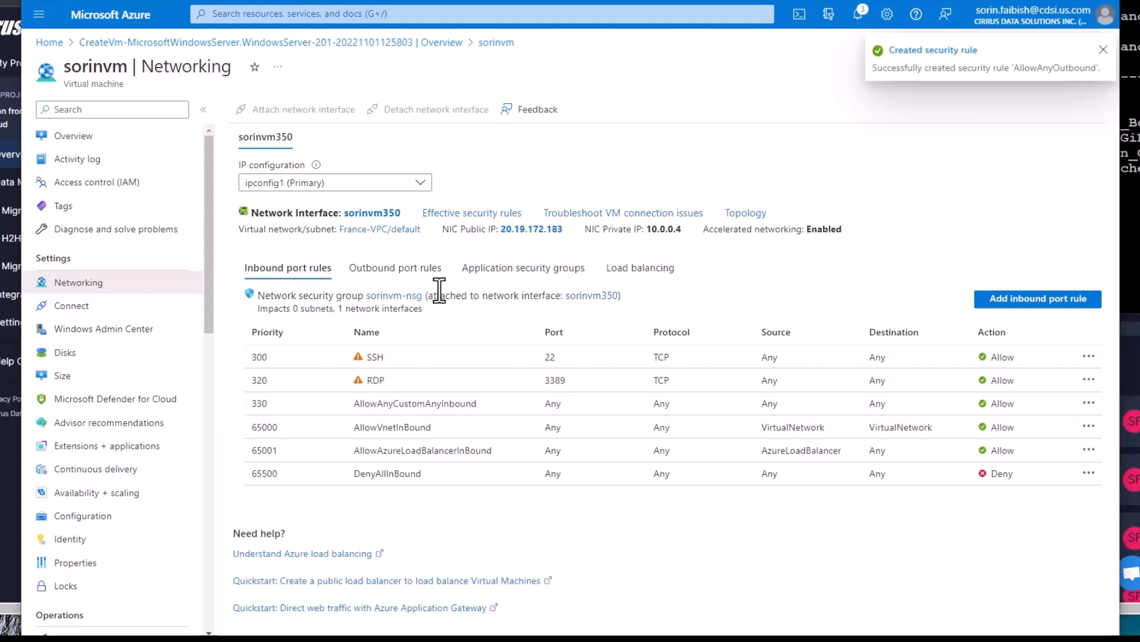
Check the VM's outbound port rules, connect to it over Remote Desktop, then open Elastic SANs
left_click(385, 272)
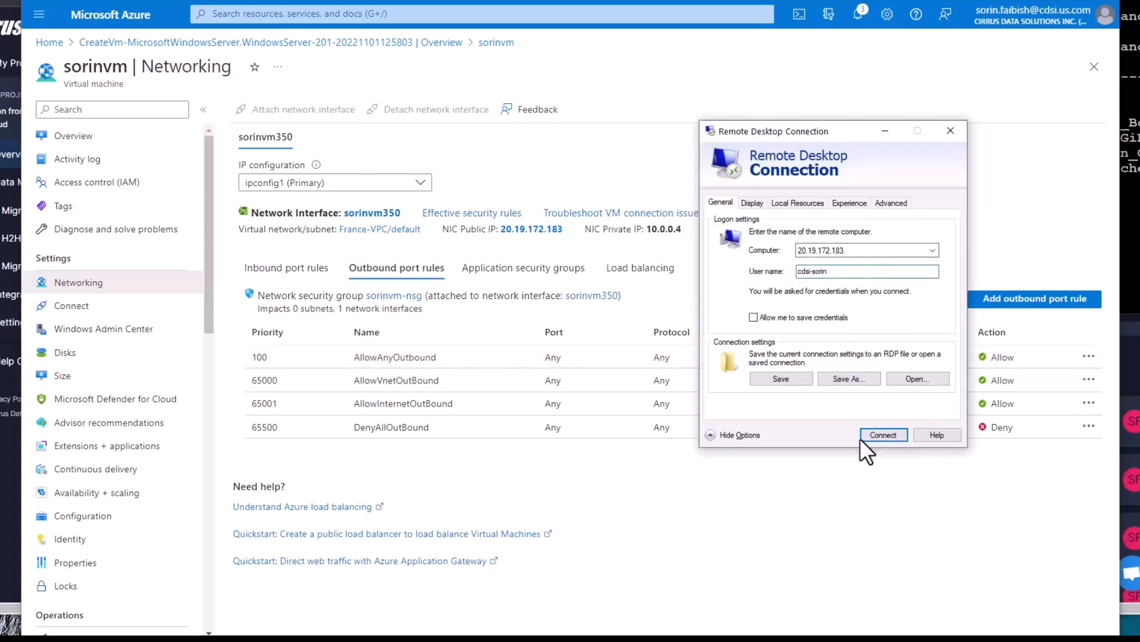
left_click(874, 436)
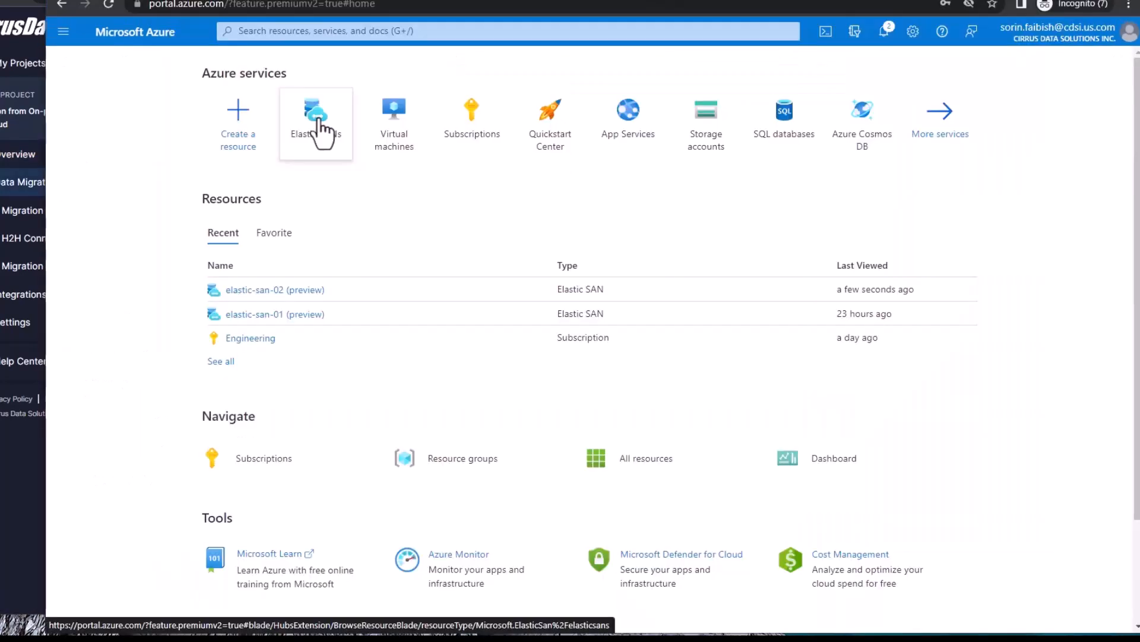
left_click(319, 125)
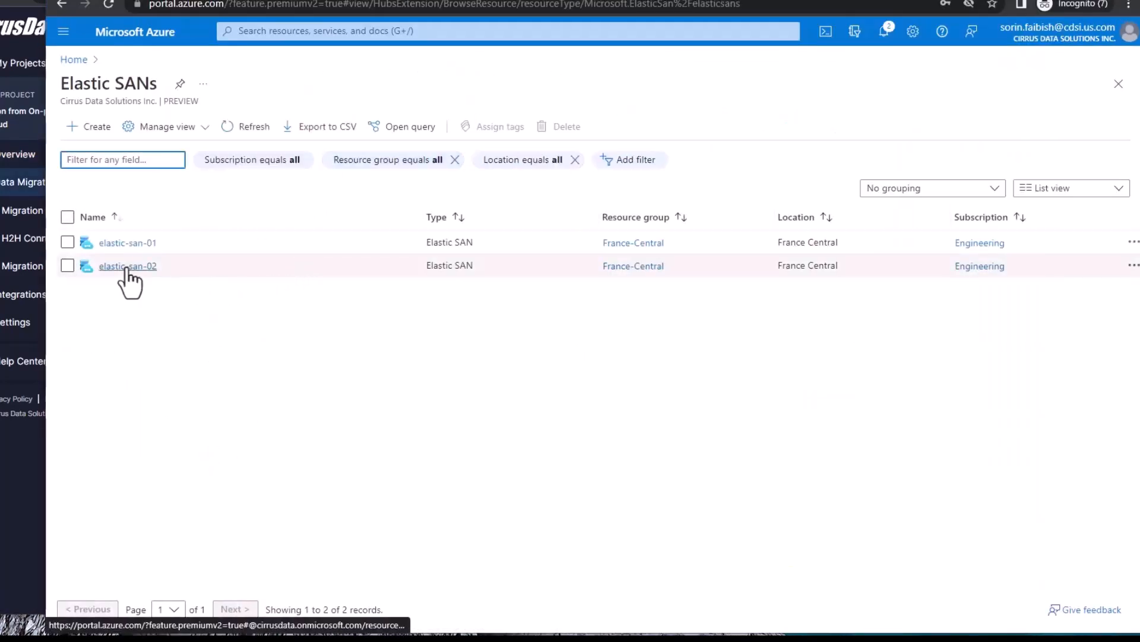
Open elastic-san-02's Volumes and select the 10 GiB vol1 in volgroup1 to preview it
left_click(127, 266)
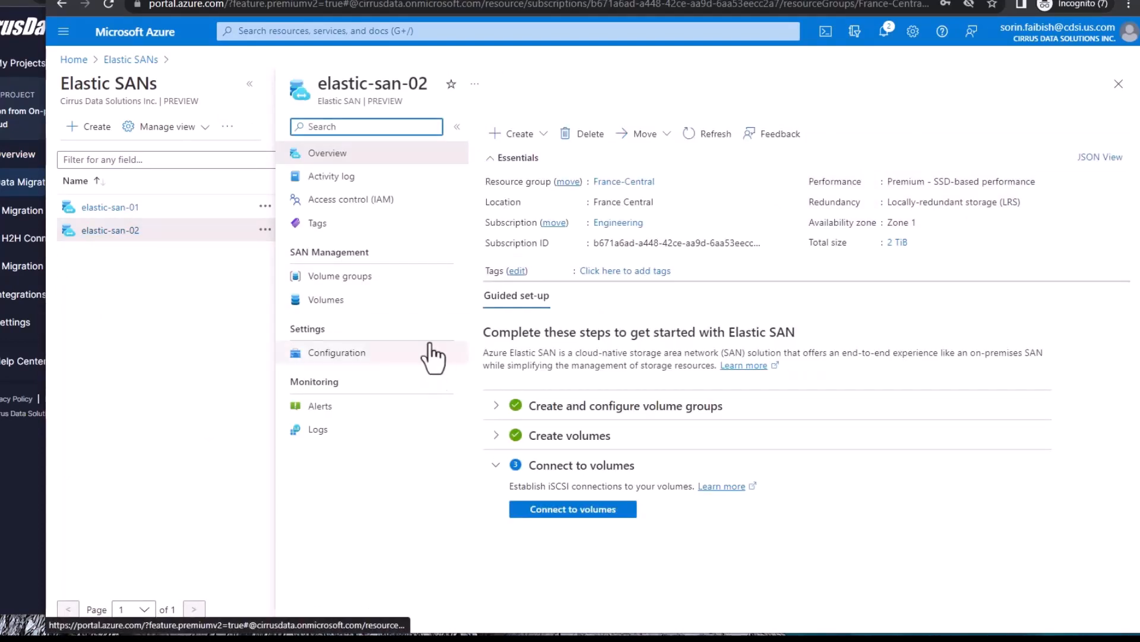
left_click(332, 300)
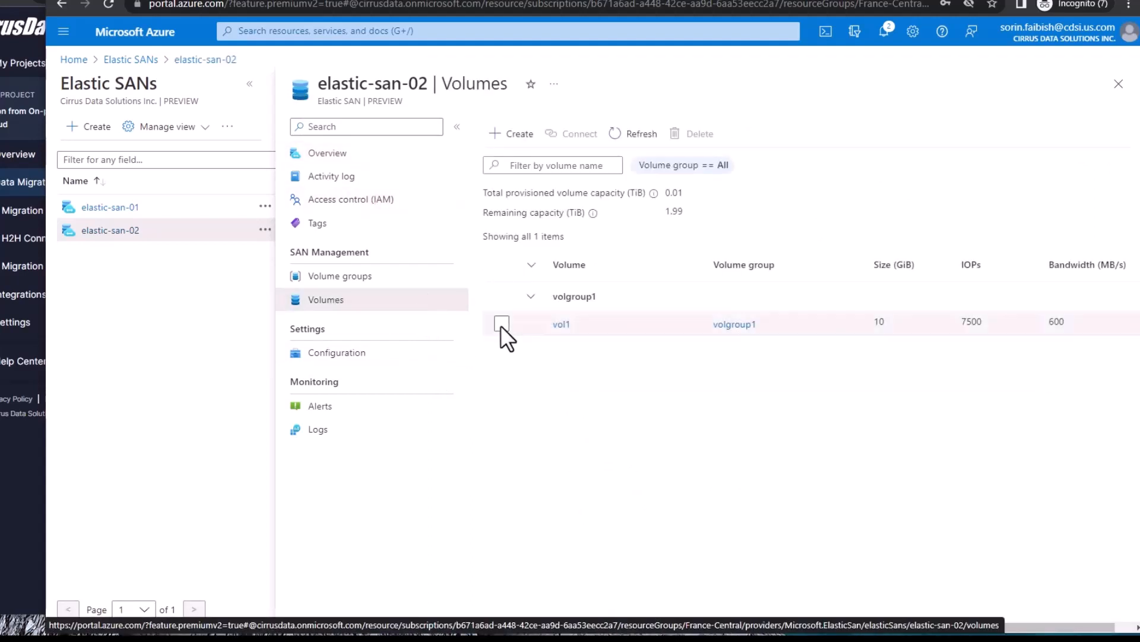
left_click(562, 325)
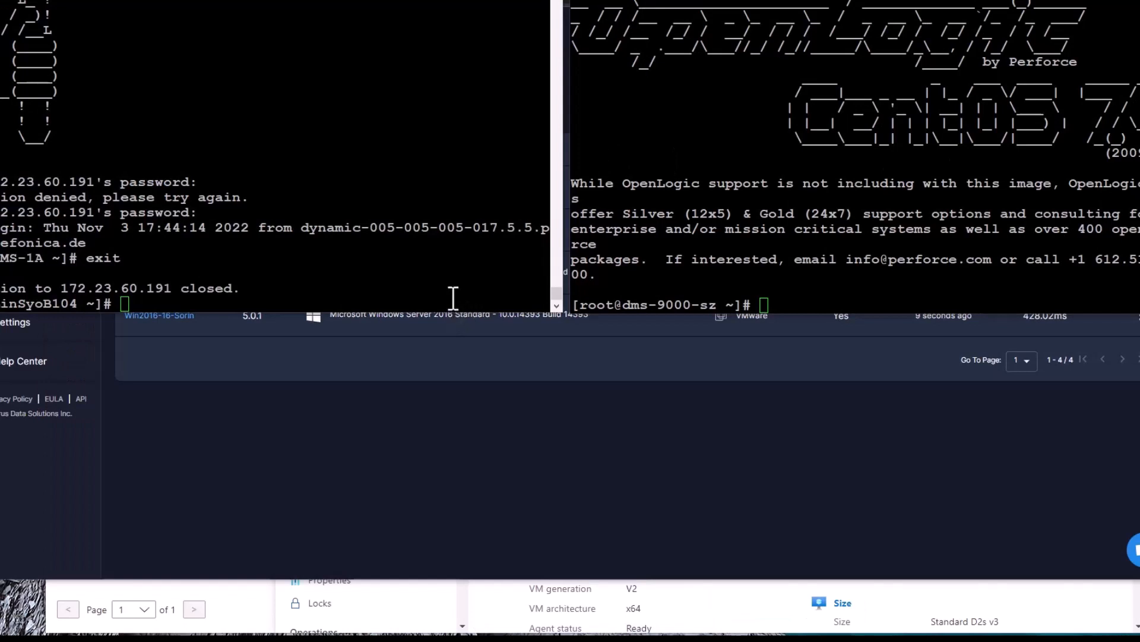
In the left terminal, rerun the ssh to 172.23.60.191 and log in with the password
left_click(454, 297)
key("Up")
key("Return")
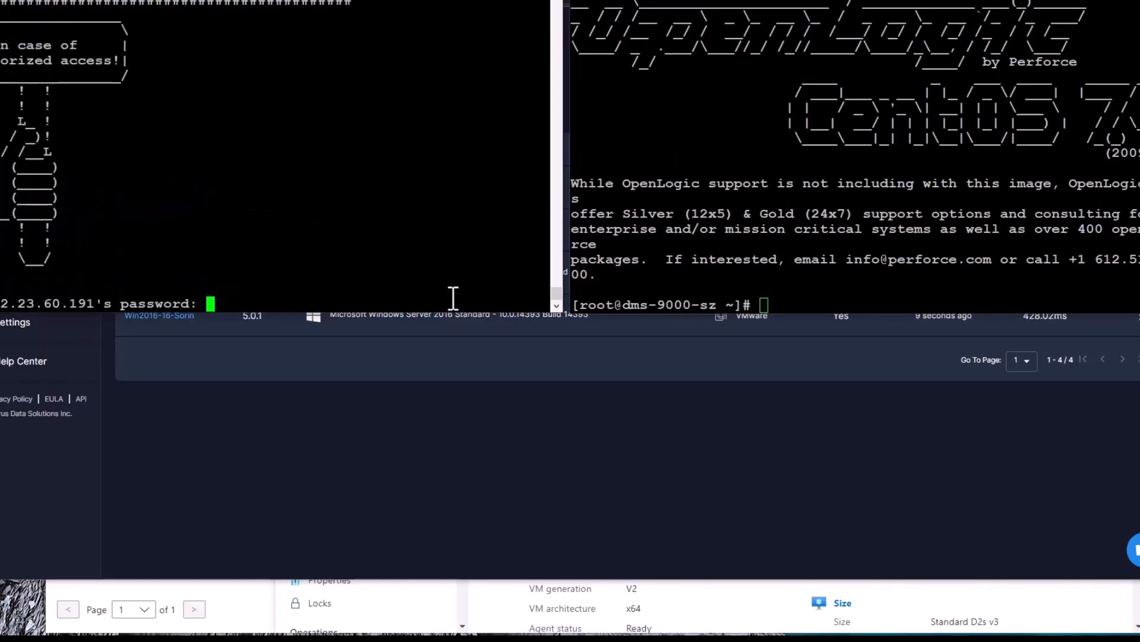
key("Return")
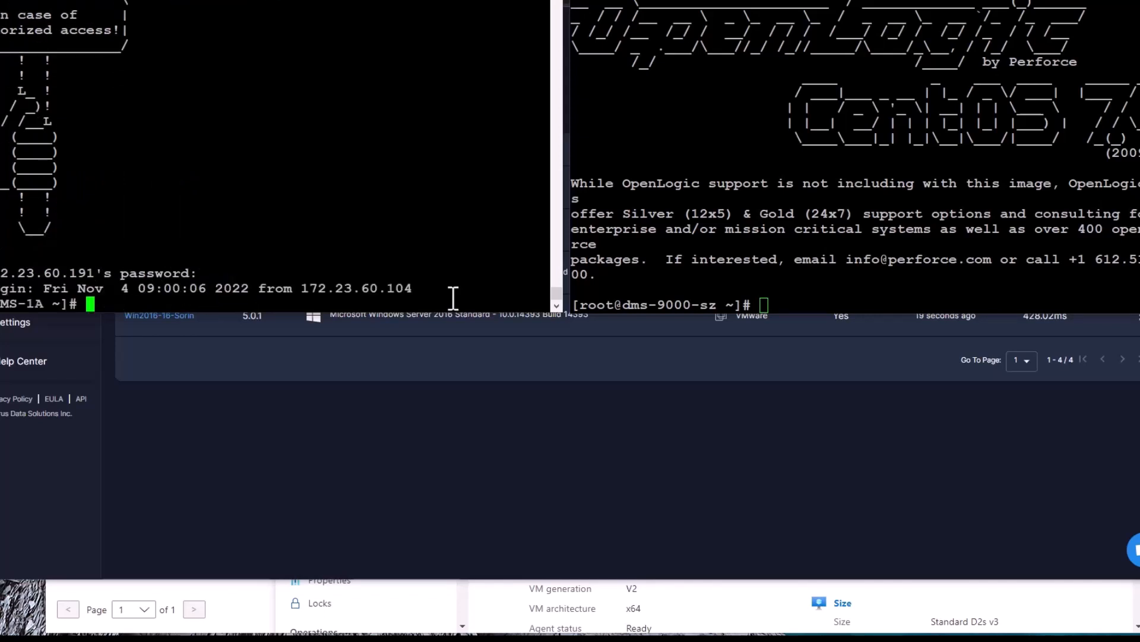
Run ll in the session, then move to the DMS9000 login page's password field
key("Return")
key("Return")
type("ll")
key("Return")
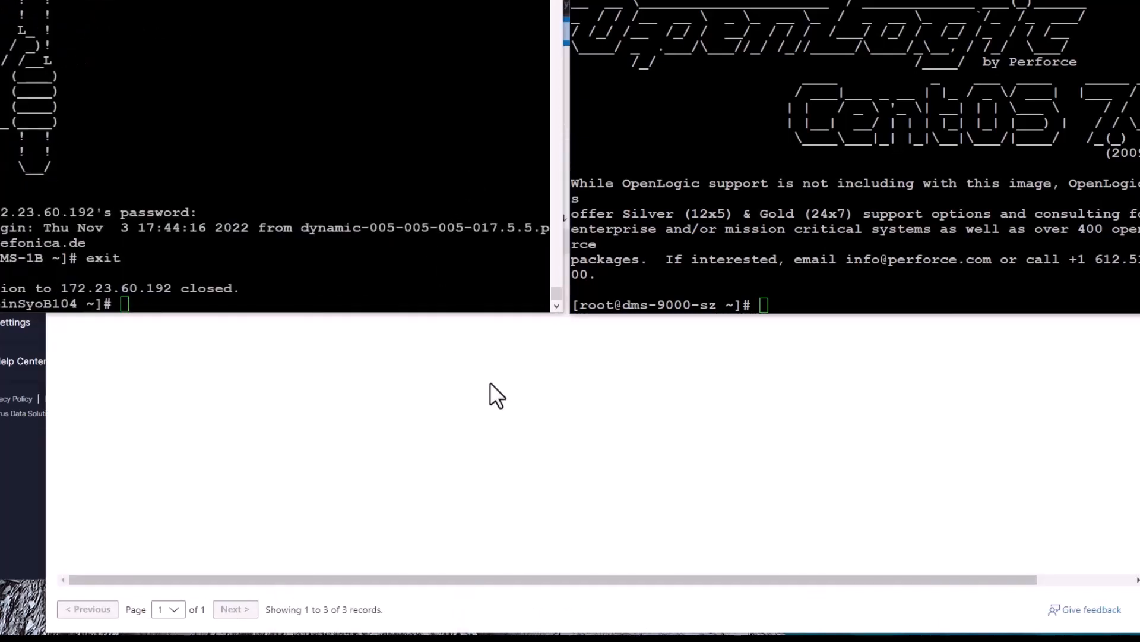
left_click(490, 383)
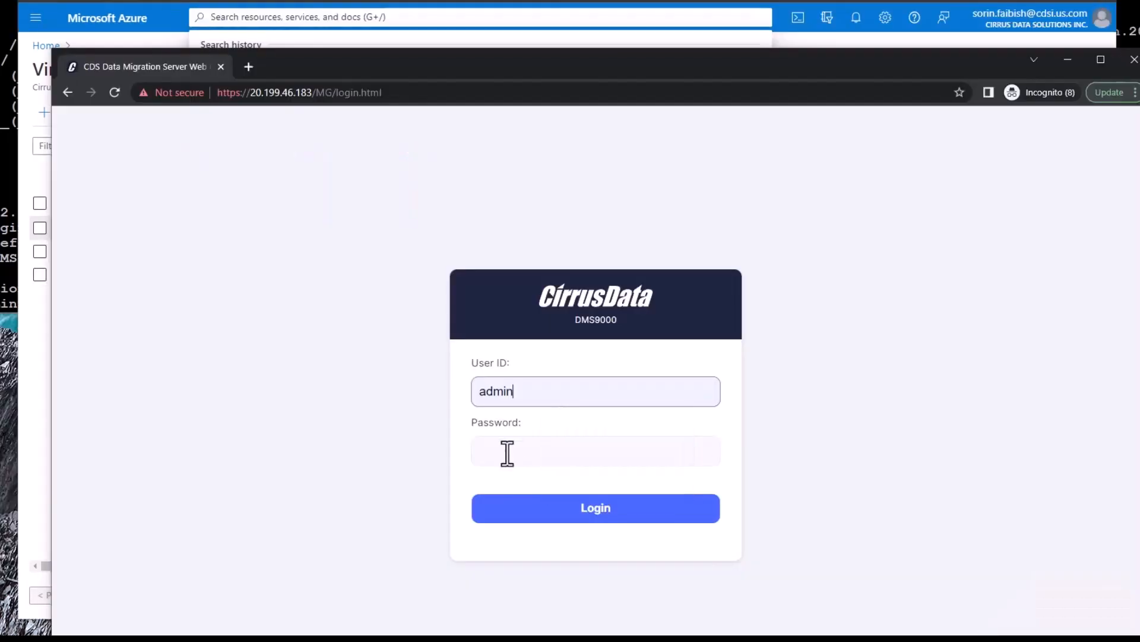
left_click(507, 454)
Log in with the admin password and open Destination Storage showing ElasticSAN-Vol-001
type("p")
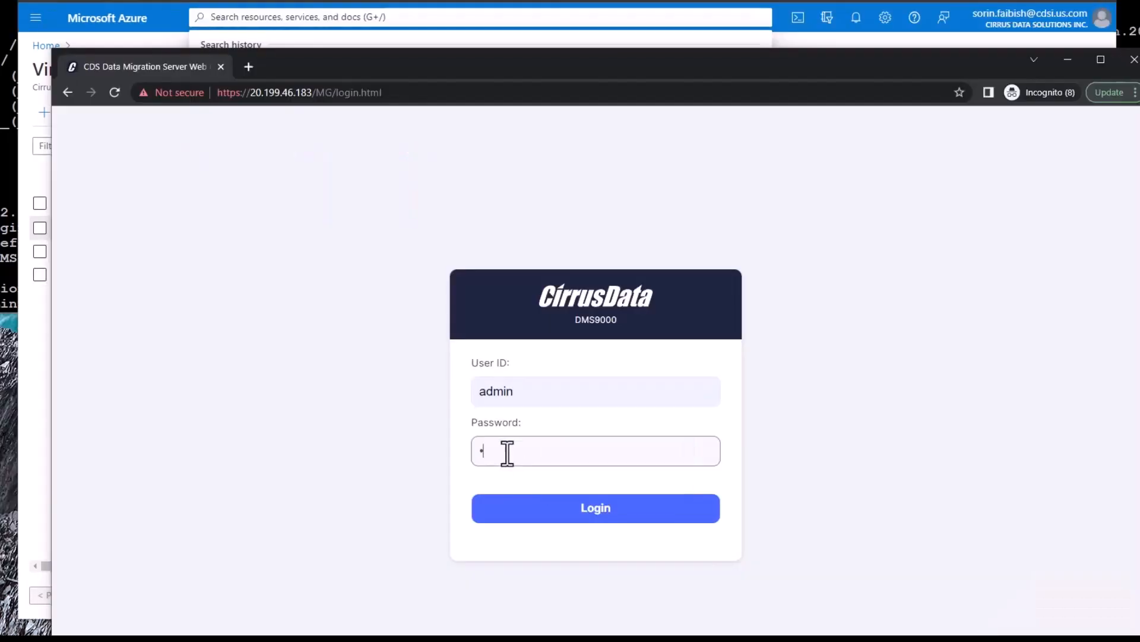
type("asswo")
key("Return")
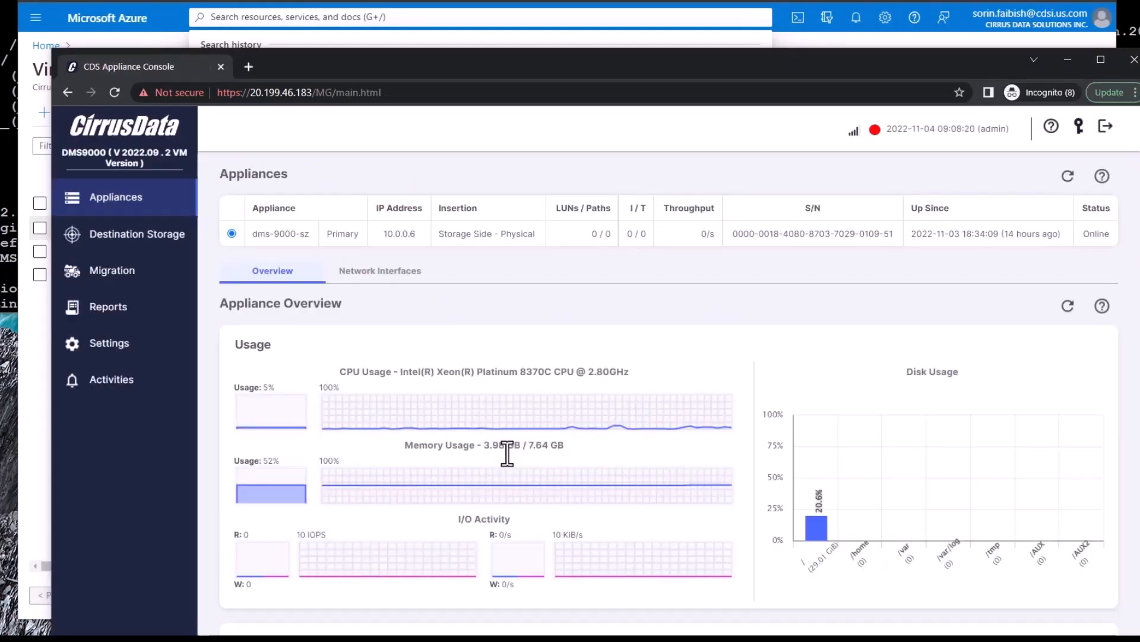
left_click(138, 249)
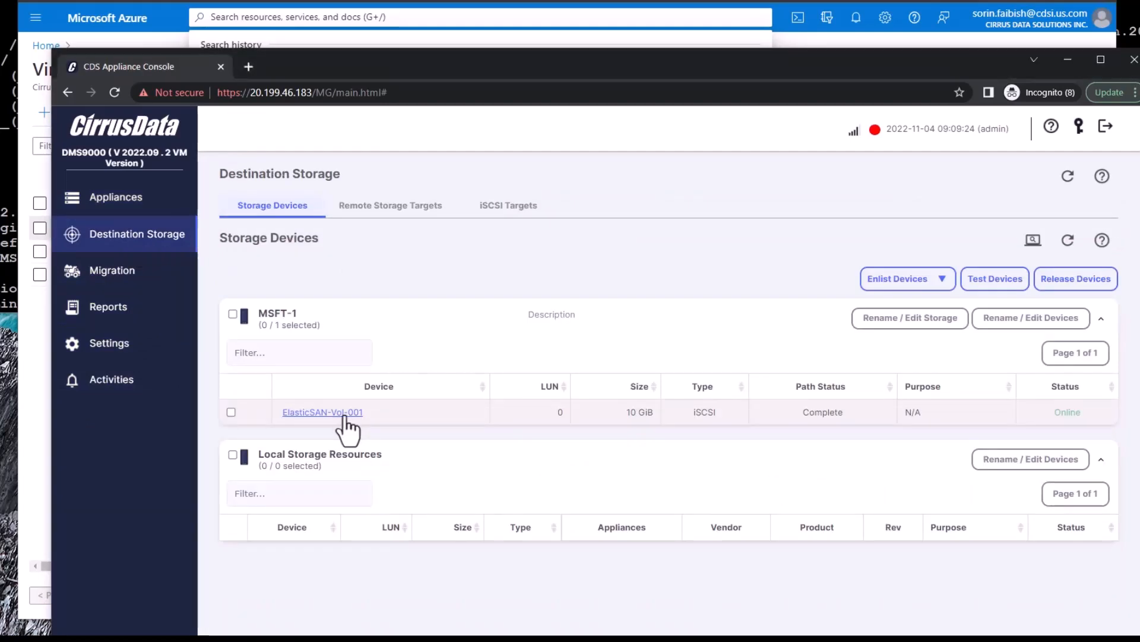
Inspect ElasticSAN-Vol-001's device details and open its rename editor
left_click(344, 416)
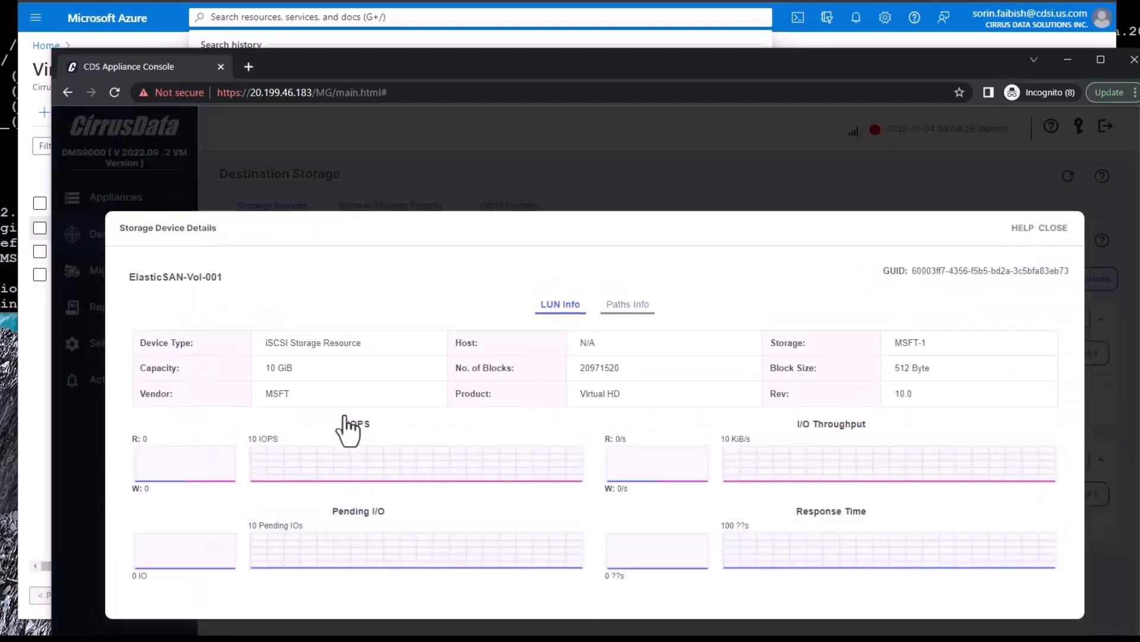
left_click(1053, 227)
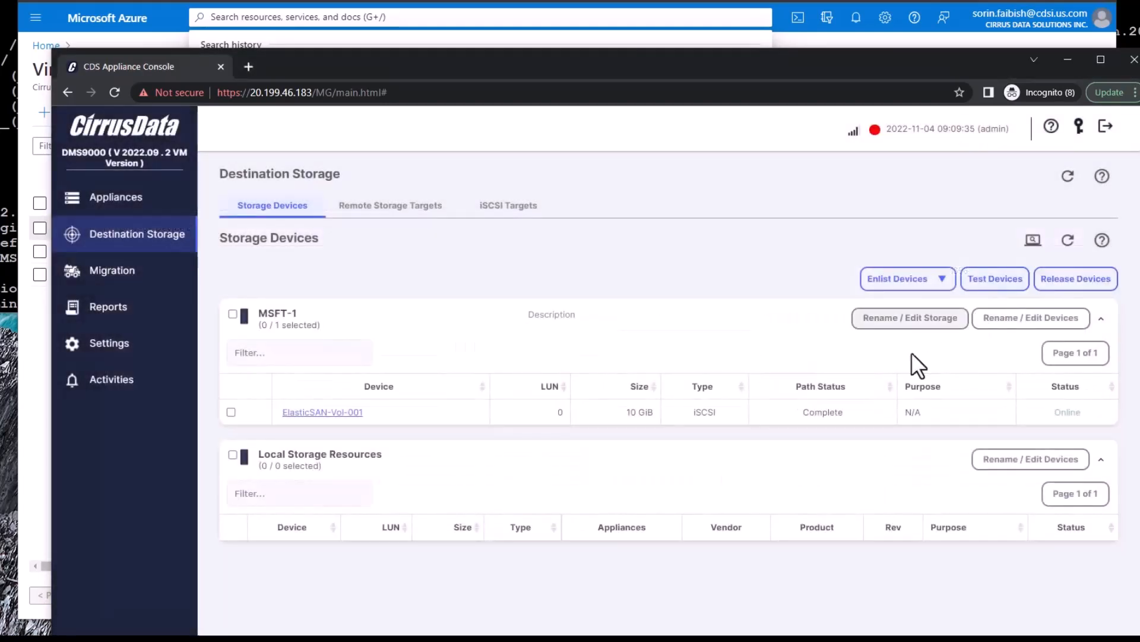
left_click(232, 412)
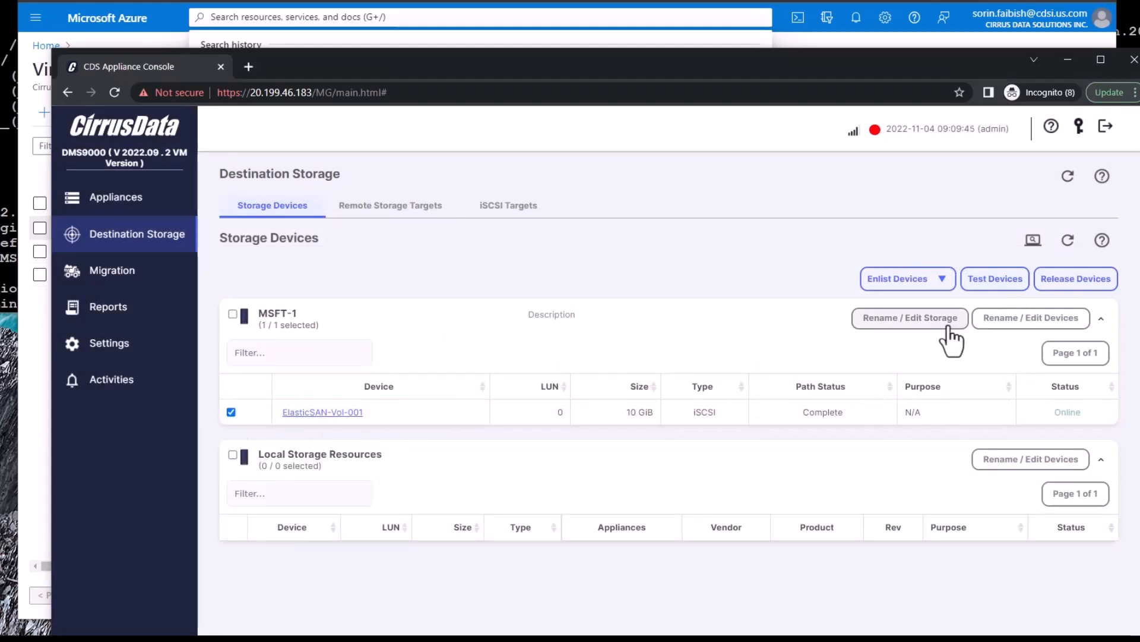
left_click(1018, 321)
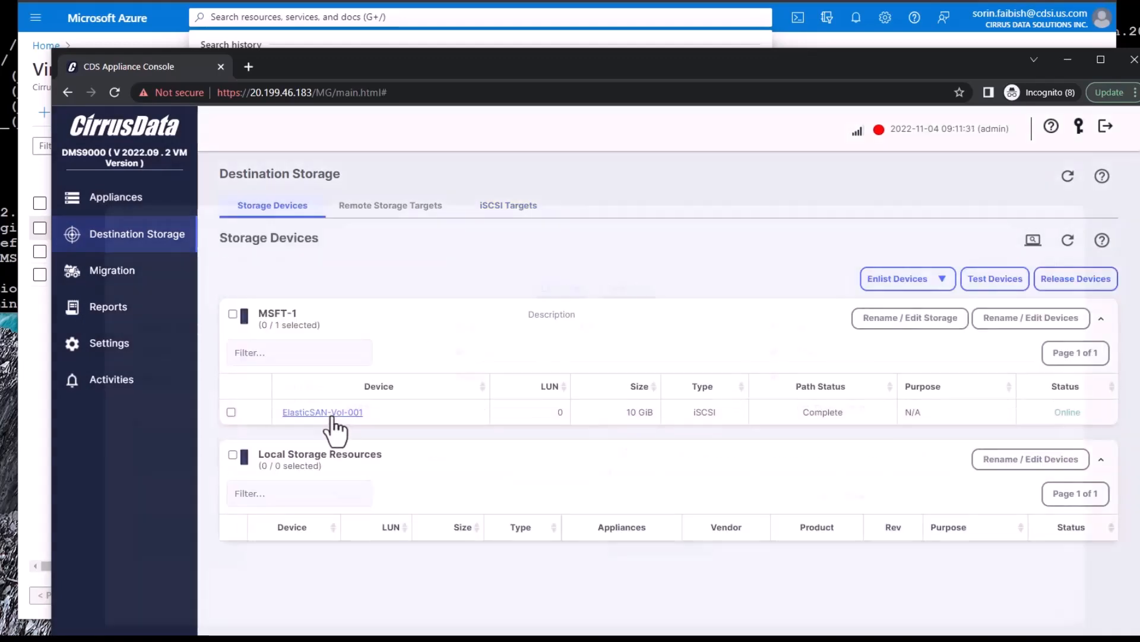
left_click(331, 414)
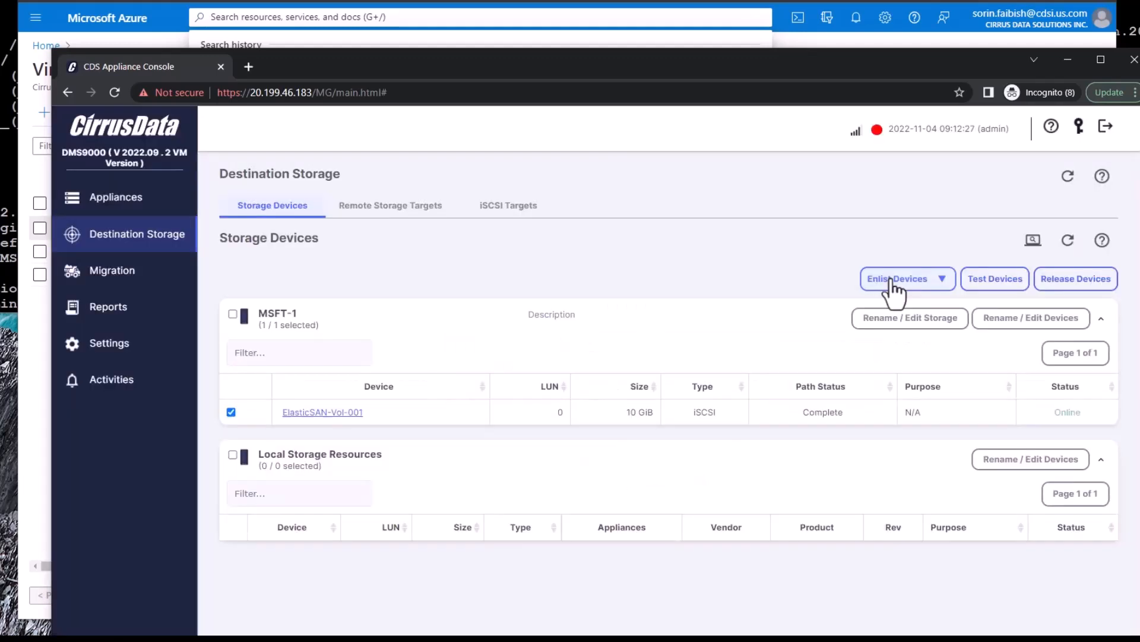
Enlist ElasticSAN-Vol-001 as a Remote Migration Resource and confirm with YES
left_click(891, 280)
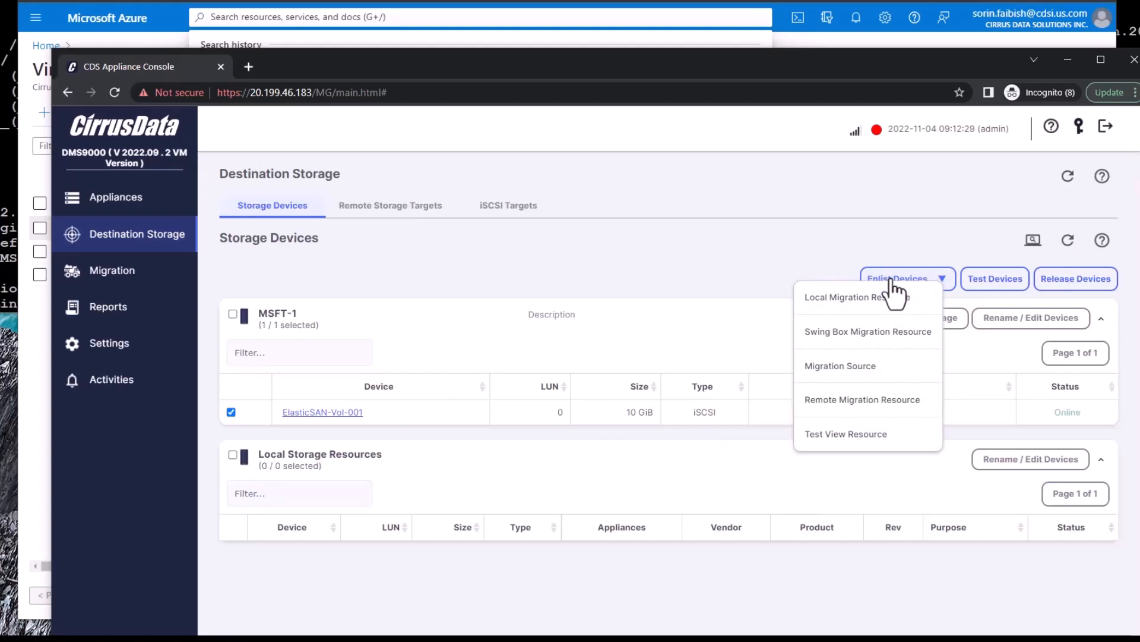
left_click(877, 401)
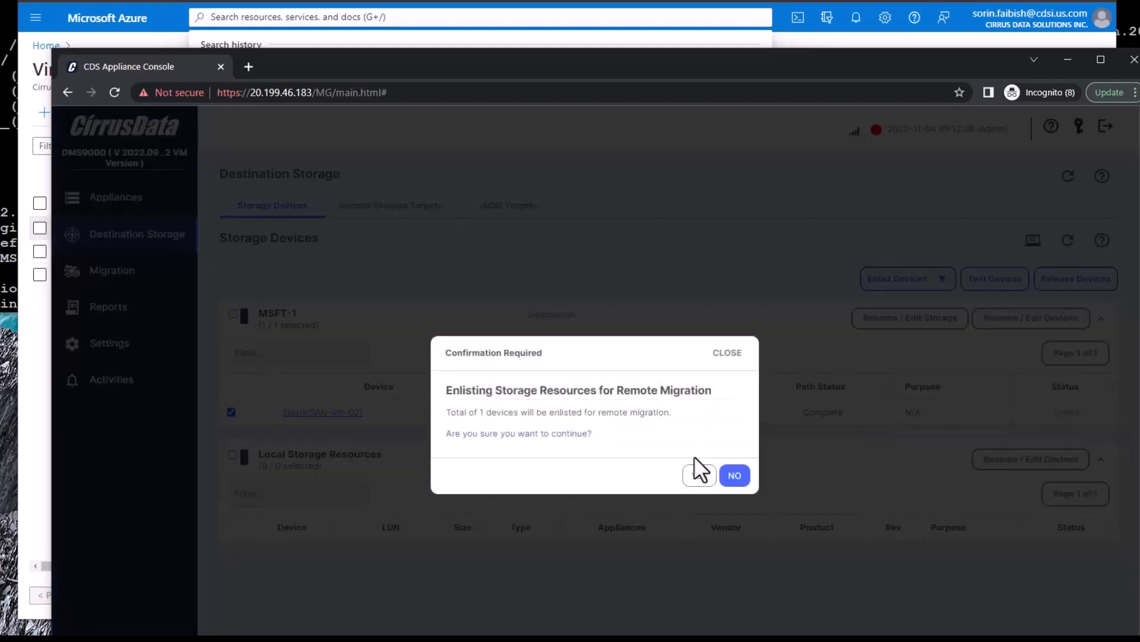
left_click(700, 477)
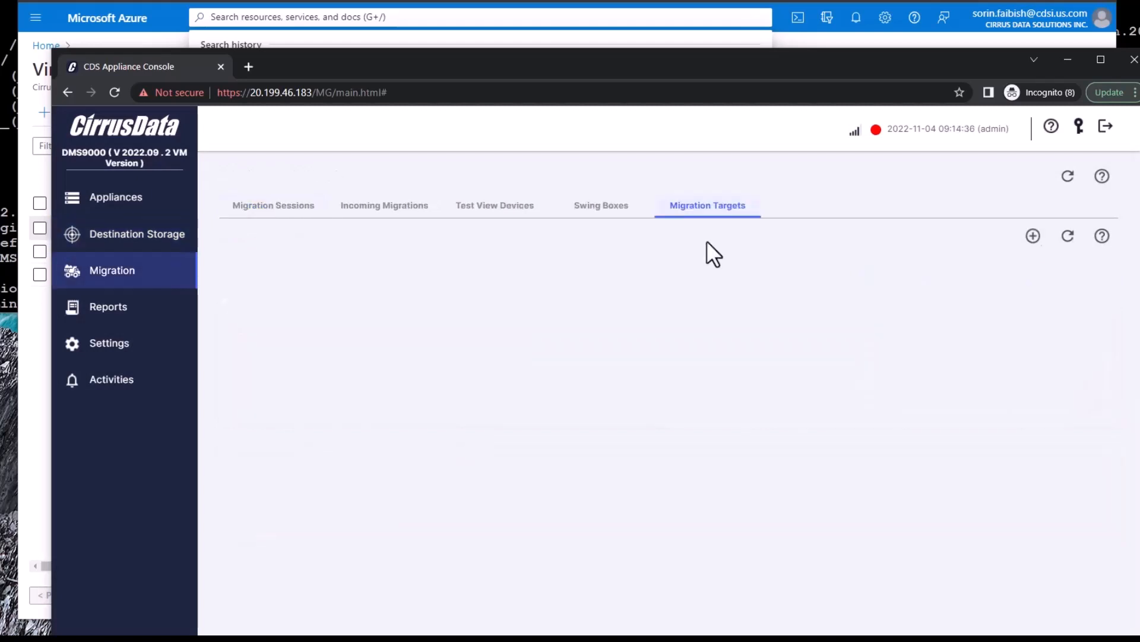
Start a new migration target, add and save a new client named CDS, and assign it
left_click(1033, 237)
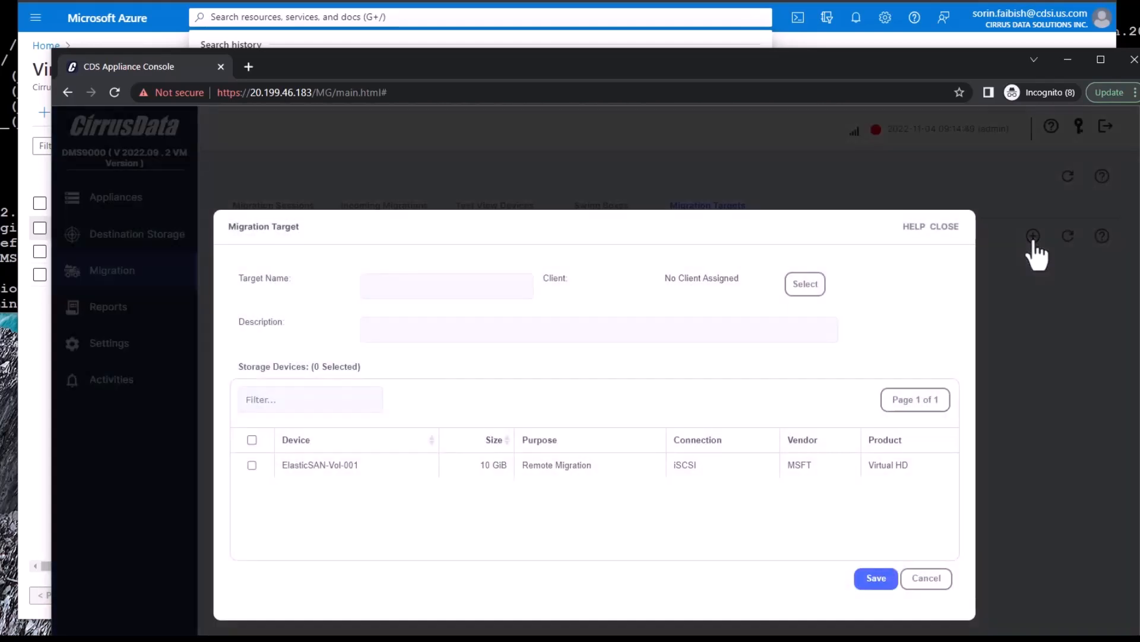
left_click(805, 285)
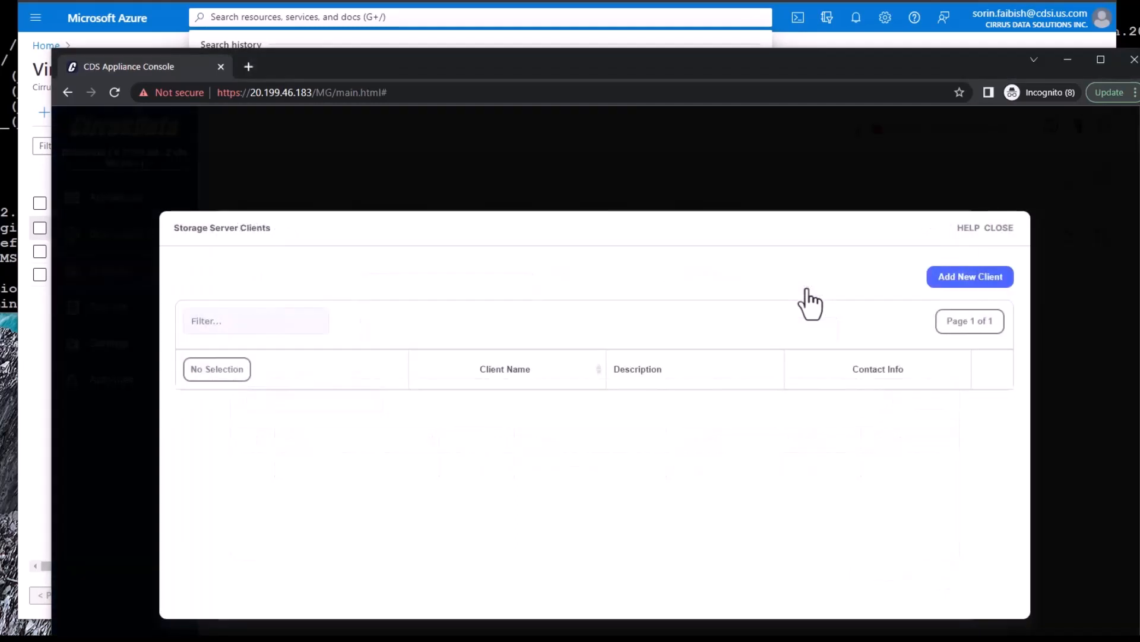
left_click(977, 277)
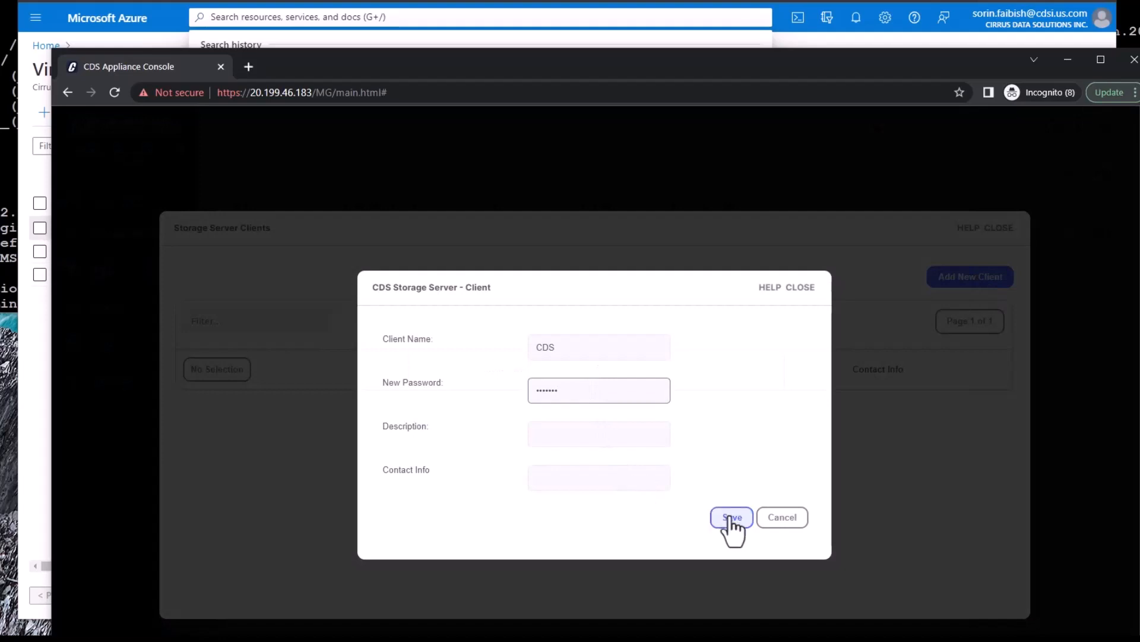
left_click(732, 518)
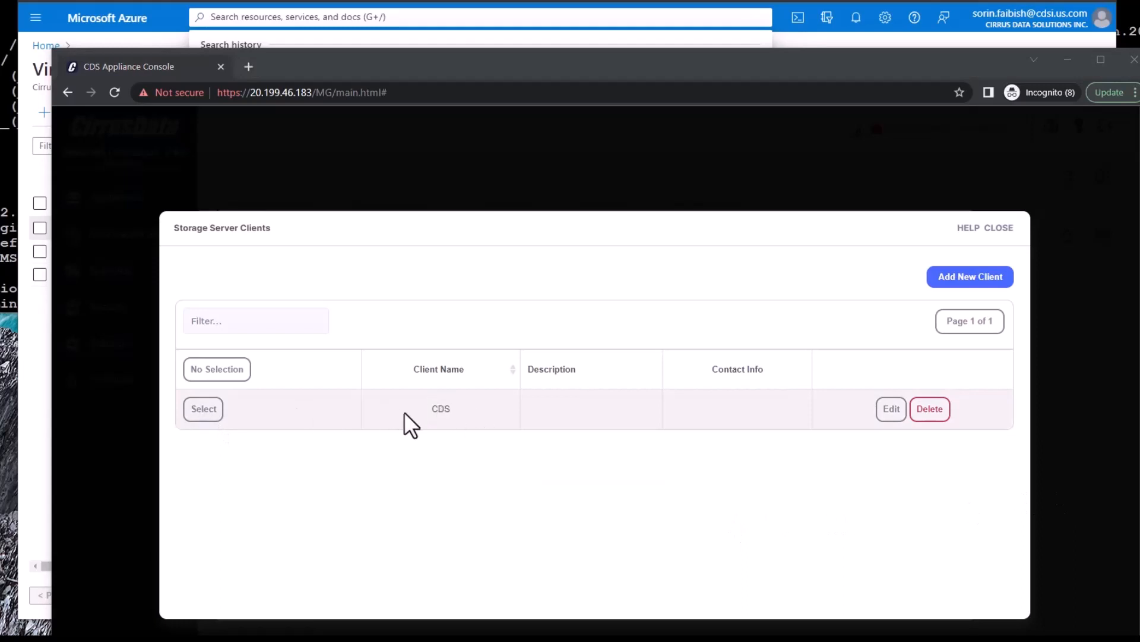
left_click(203, 409)
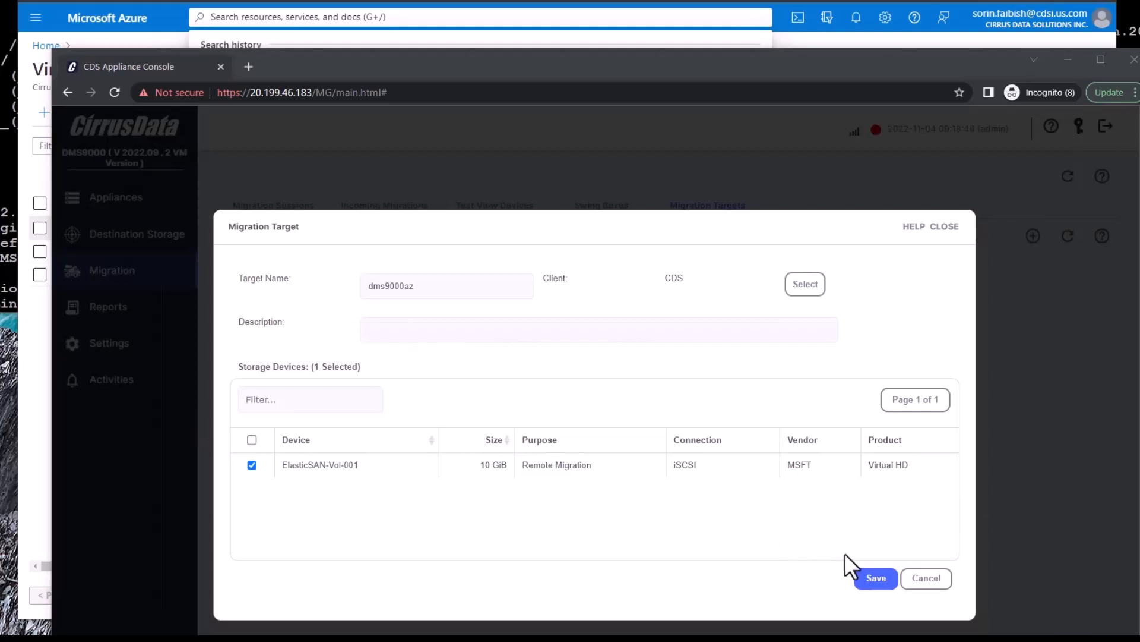
Save dms9000az, connect the other appliance to it at 20.199.46.183, and open Test Devices
left_click(877, 579)
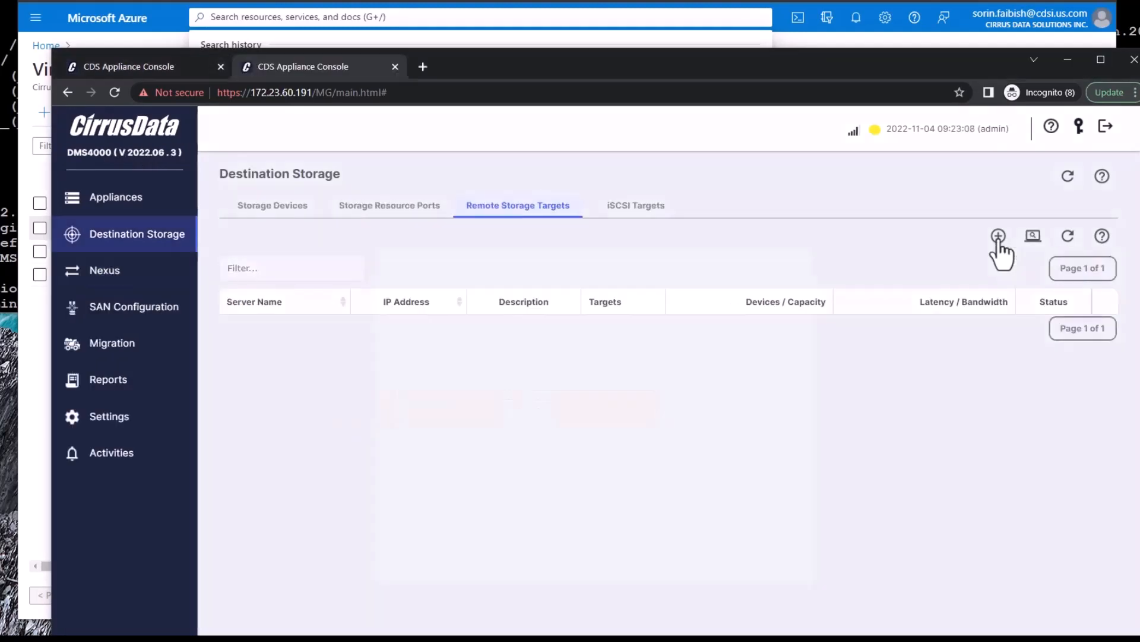
left_click(999, 237)
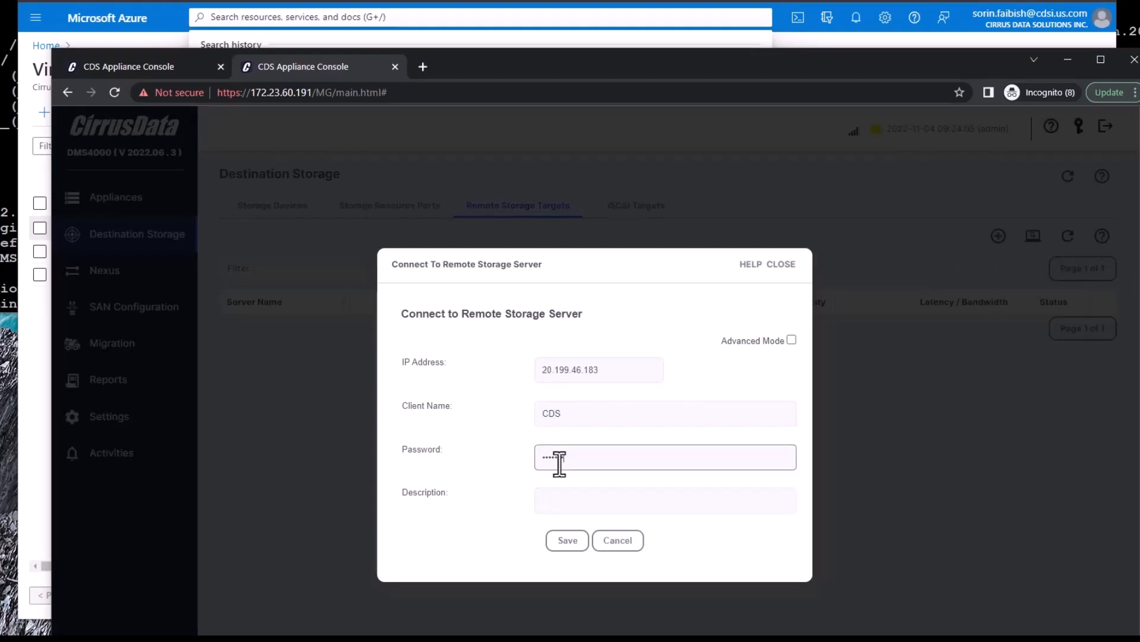
left_click(568, 547)
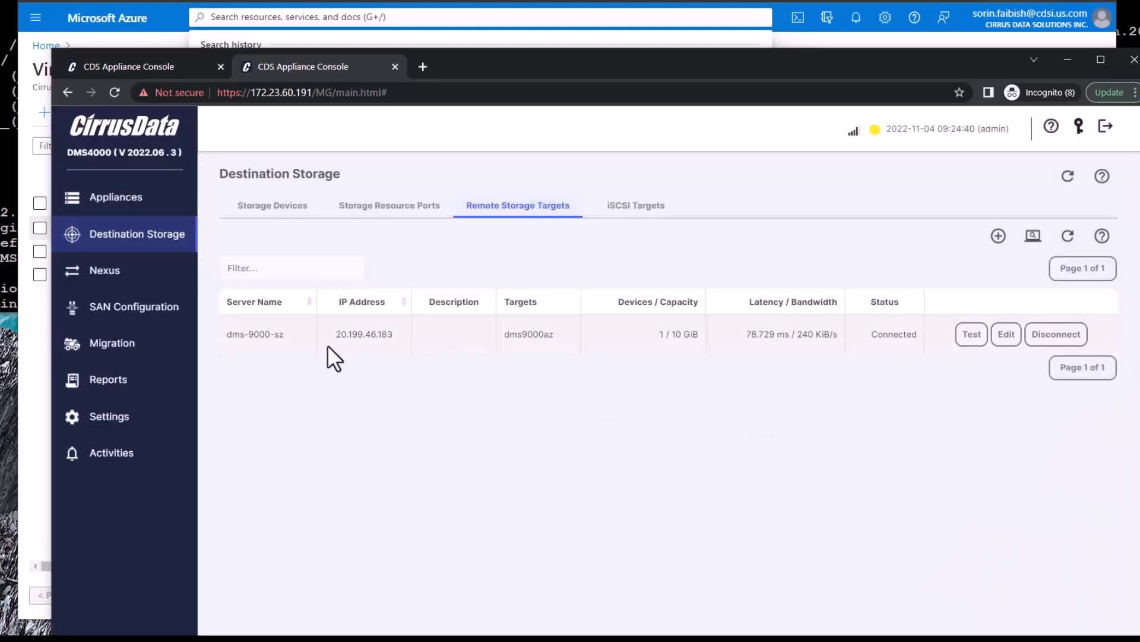
left_click(274, 206)
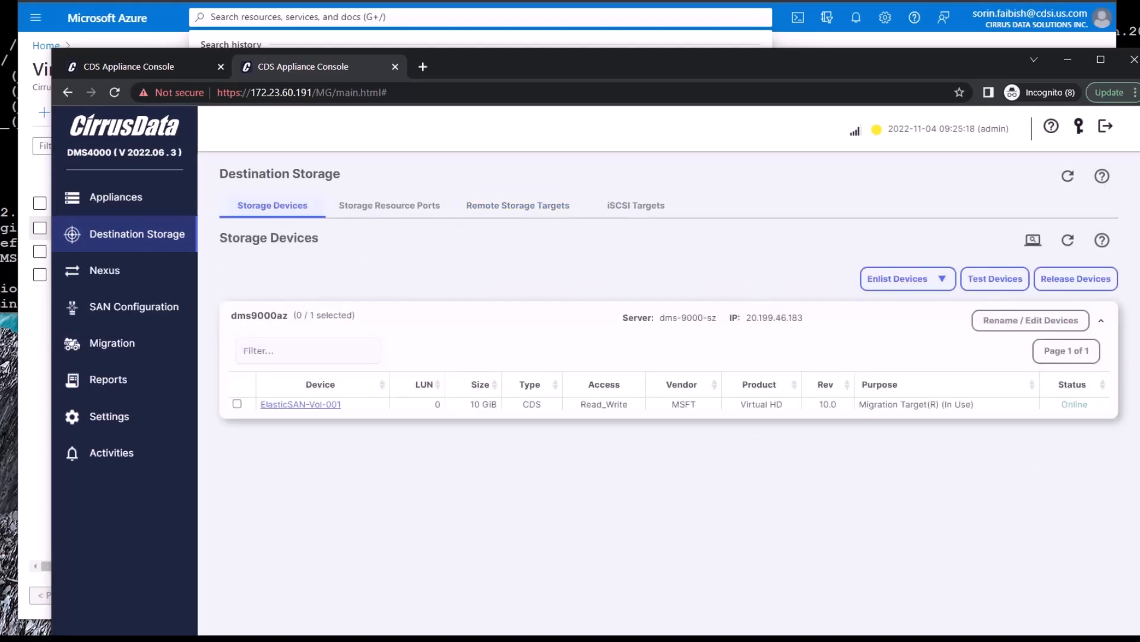
left_click(994, 278)
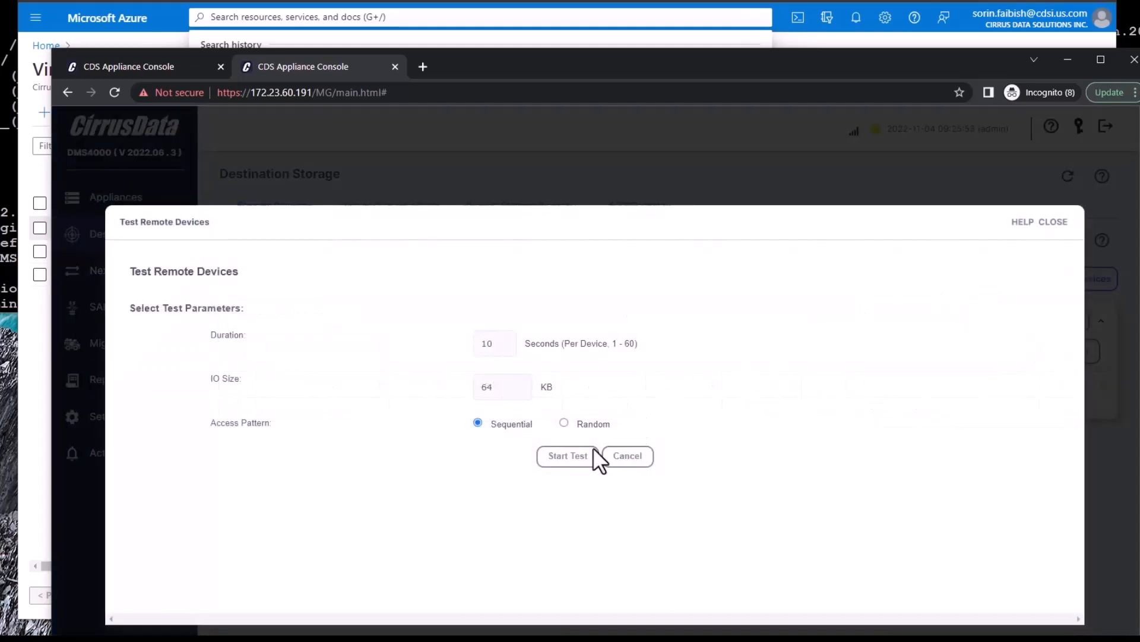
Test ElasticSAN-Vol-001 remotely (79.069 ms latency, 2.34 MiB/s) and close the results
left_click(564, 456)
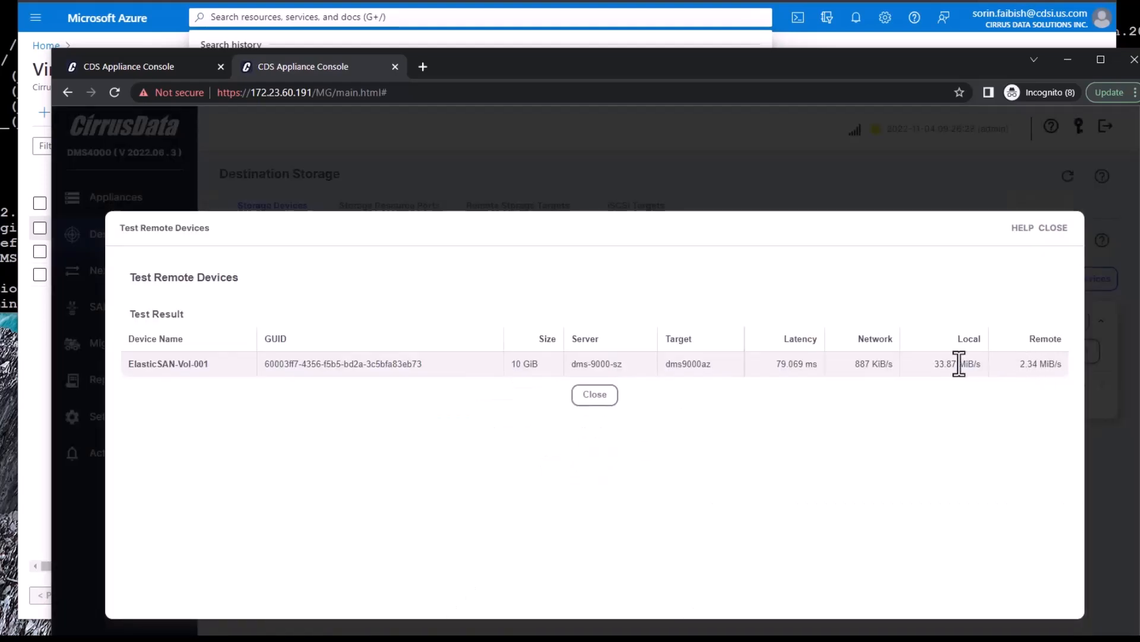
left_click_drag(937, 364, 975, 365)
left_click(1017, 360)
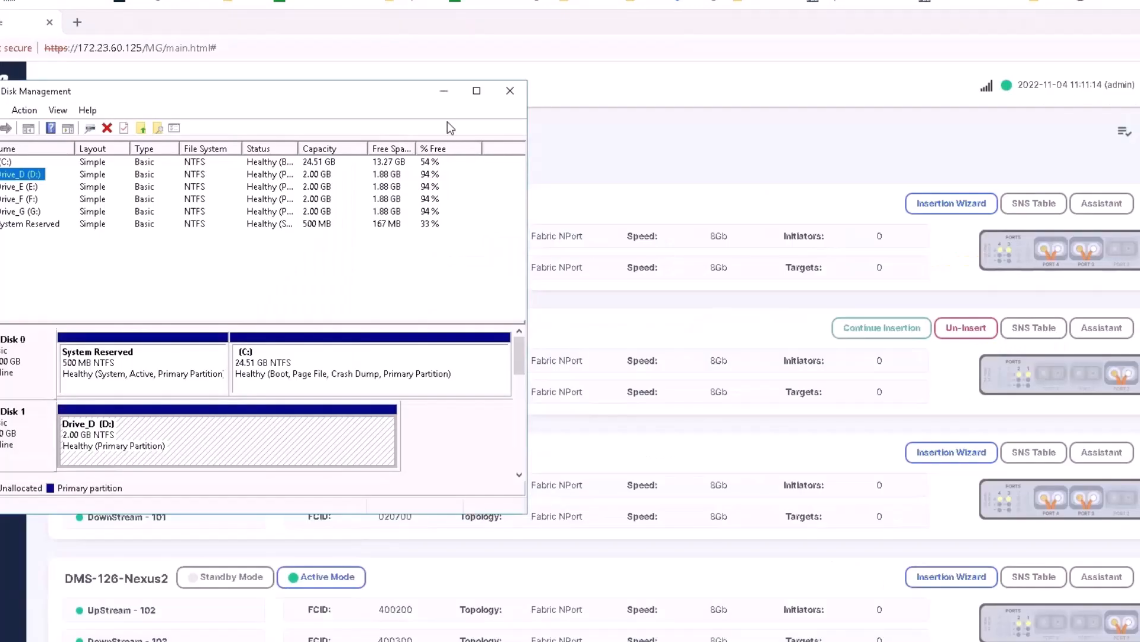
Minimize Disk Management so the Nexus page with DMS-125 and DMS-126 Nexus units shows
left_click(444, 91)
left_click(447, 94)
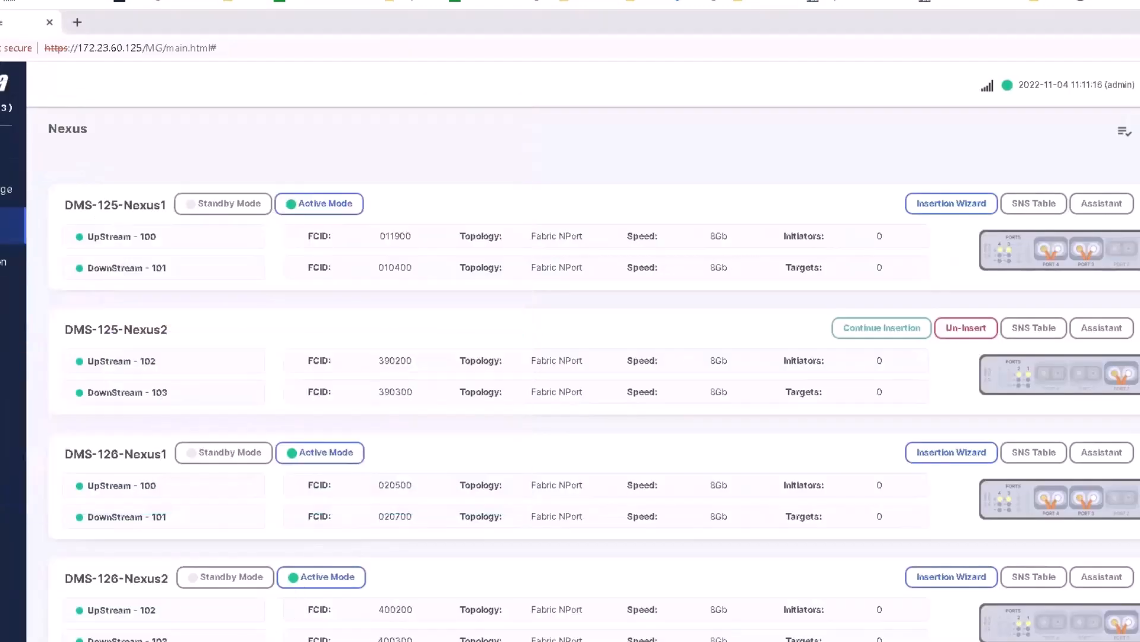
Enter the switch password and accept the collected switch port information
left_click(502, 641)
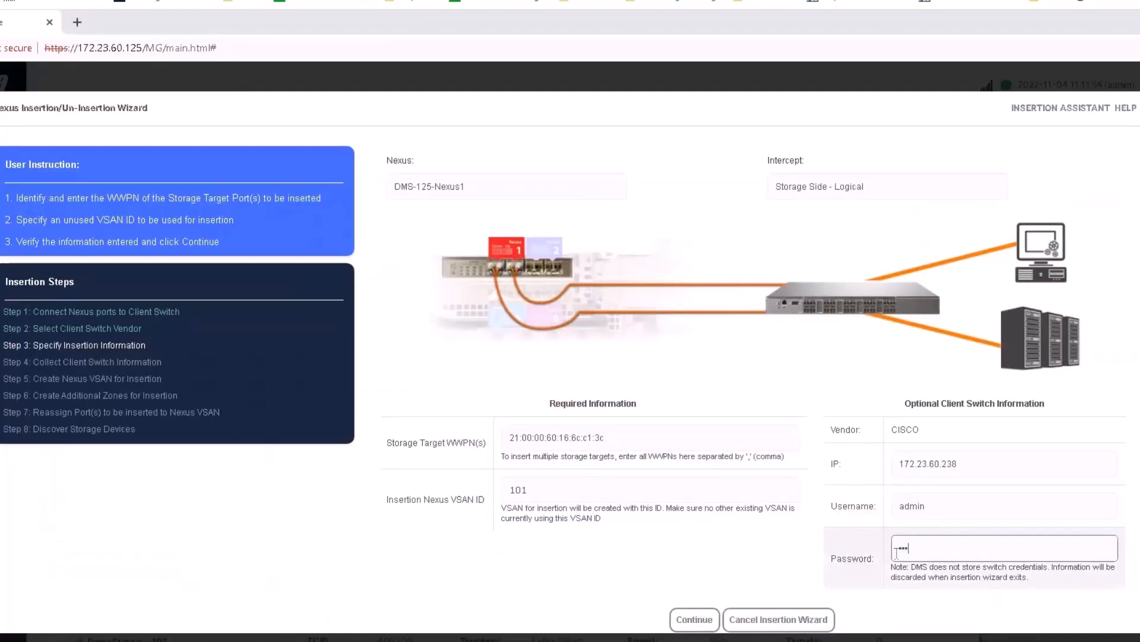
type("*****")
left_click(695, 621)
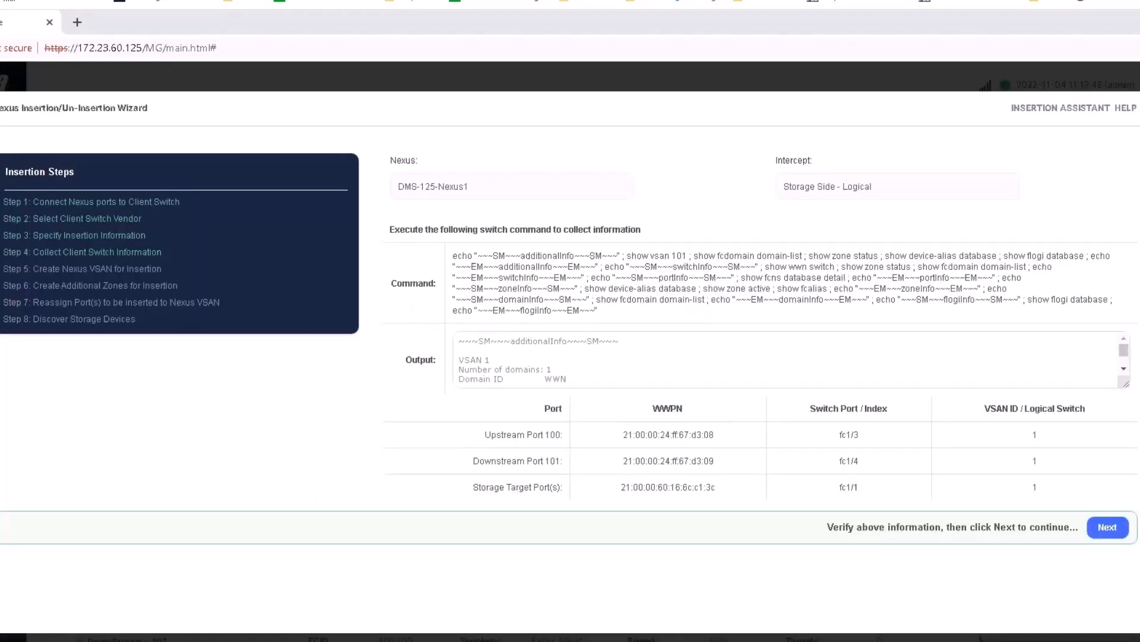
left_click(1106, 528)
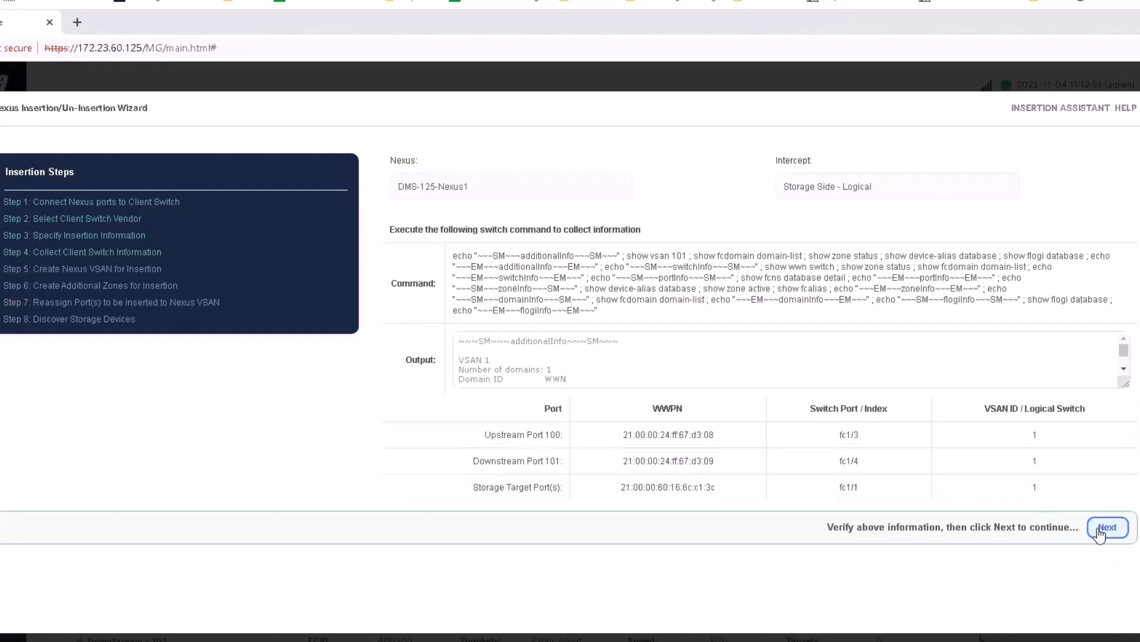
left_click(1106, 528)
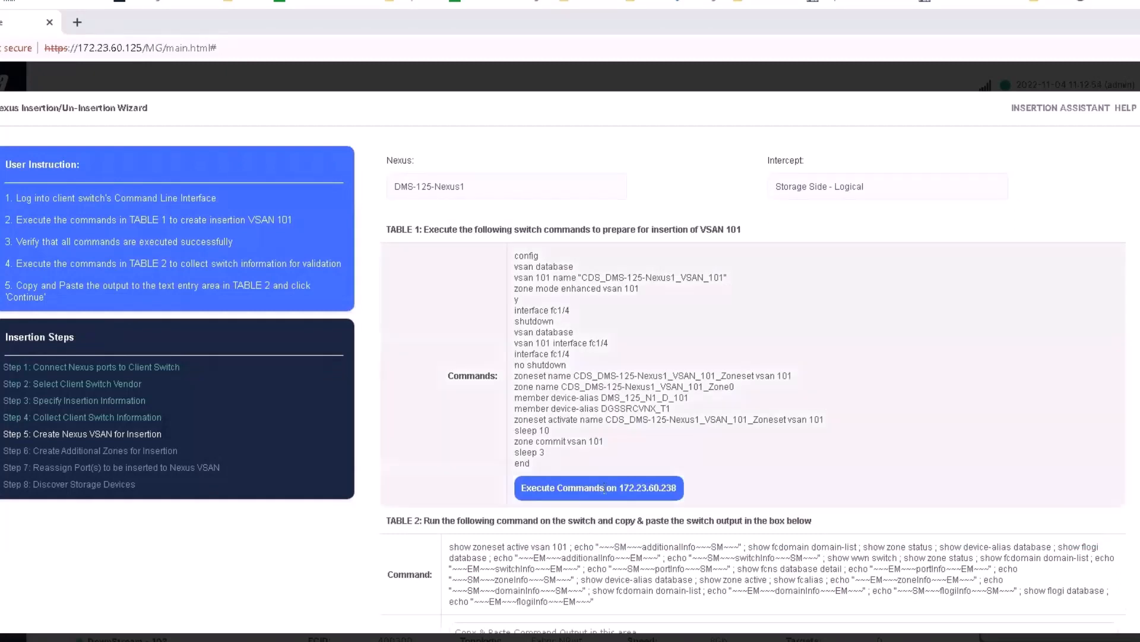
Run the VSAN 101 creation and port reassignment commands, then finish the insertion wizard
left_click(607, 492)
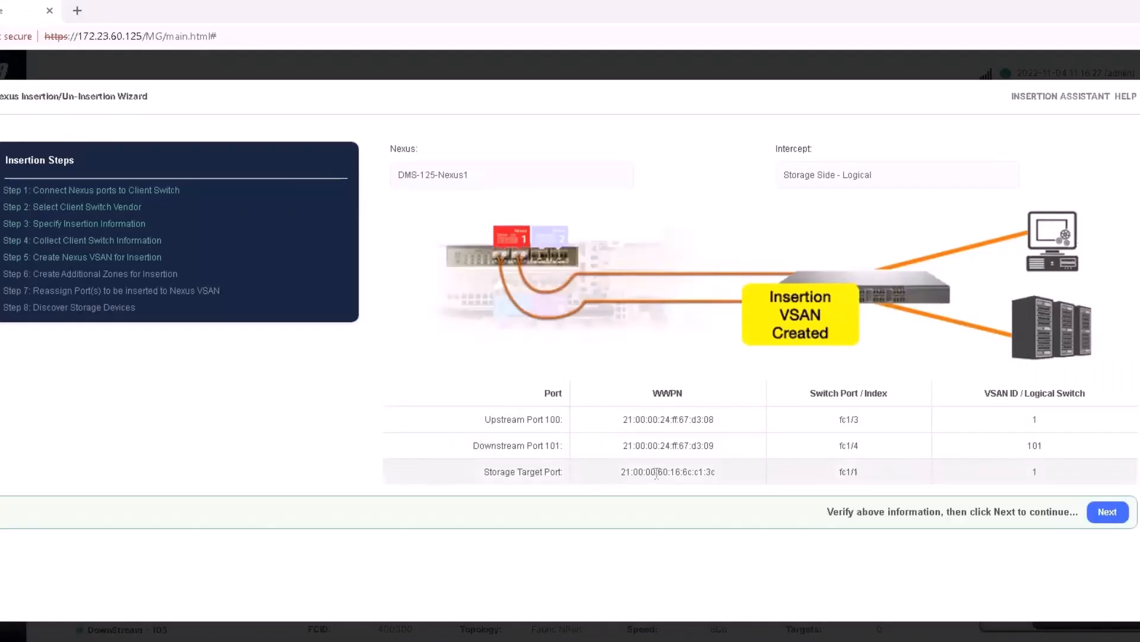
left_click(1117, 512)
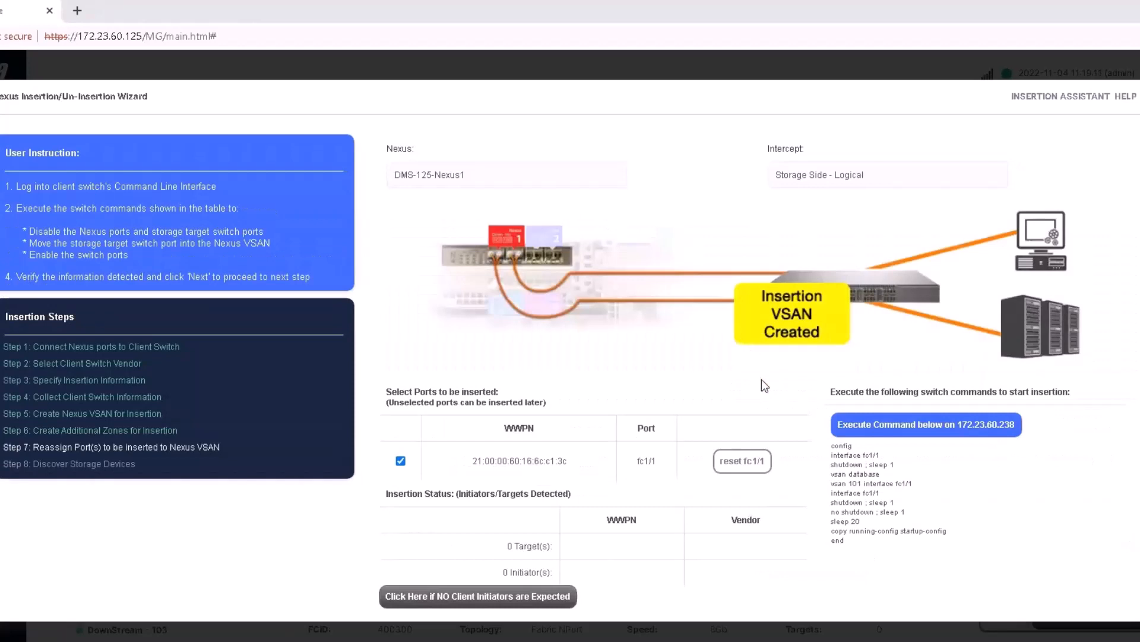
left_click(864, 435)
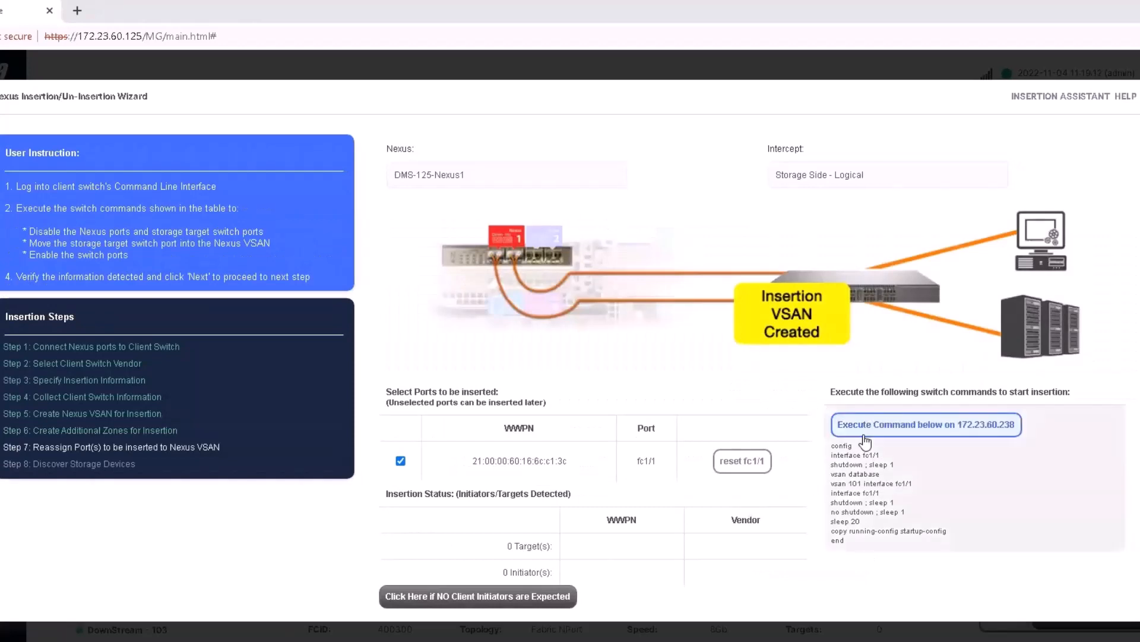
left_click(933, 429)
left_click(933, 428)
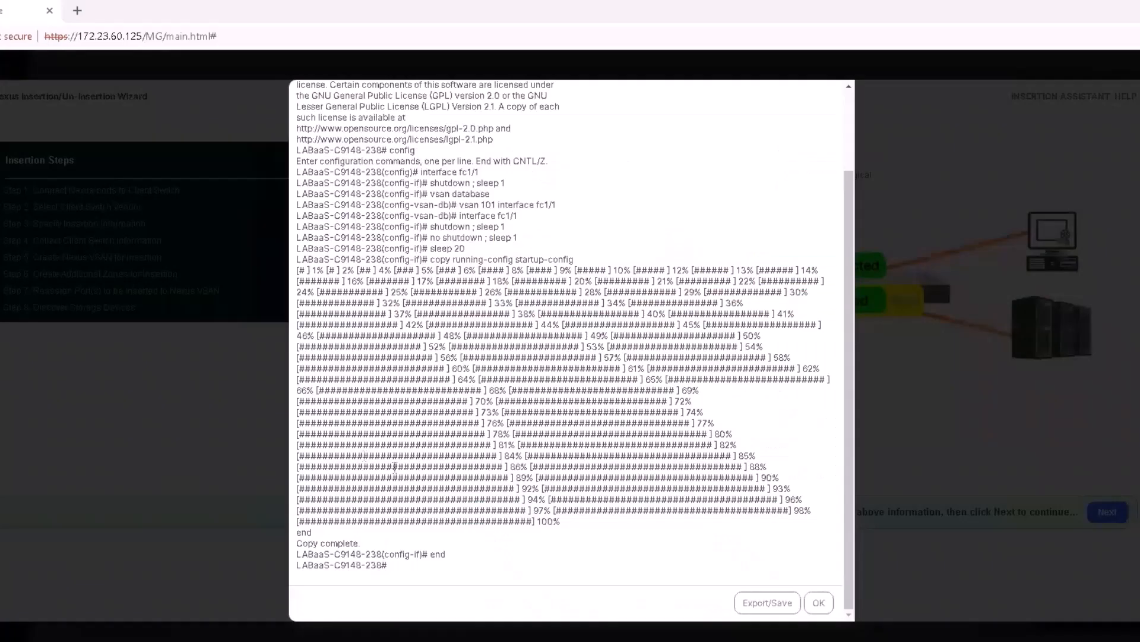
left_click(818, 603)
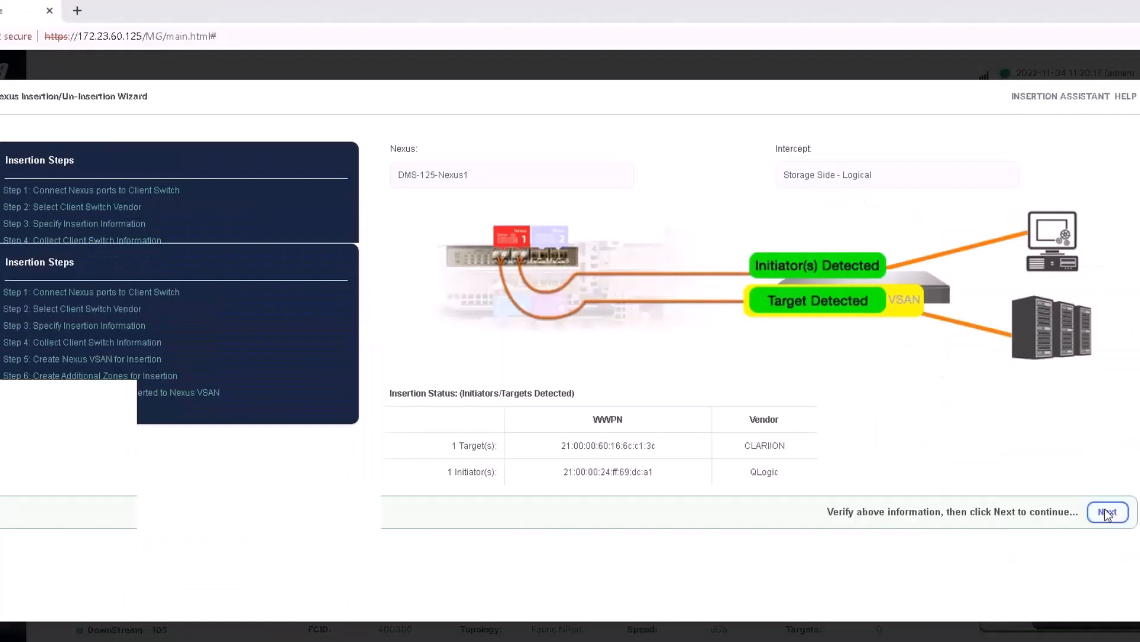
left_click(1099, 563)
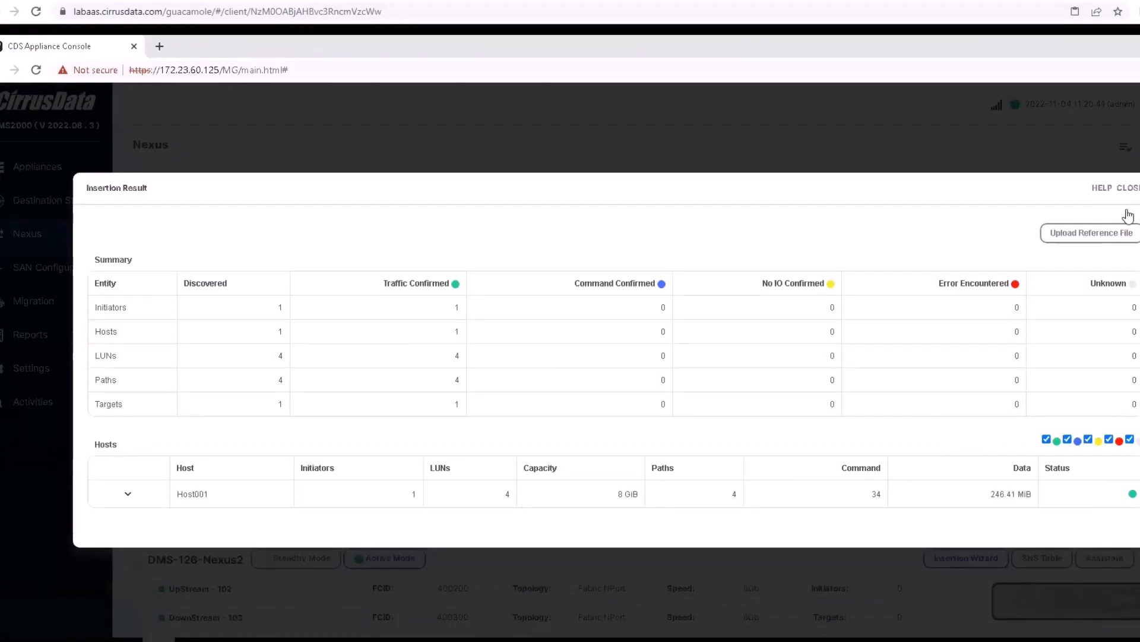
Close the insertion result and review Host001's SAN topology in host-centric view
left_click(1134, 188)
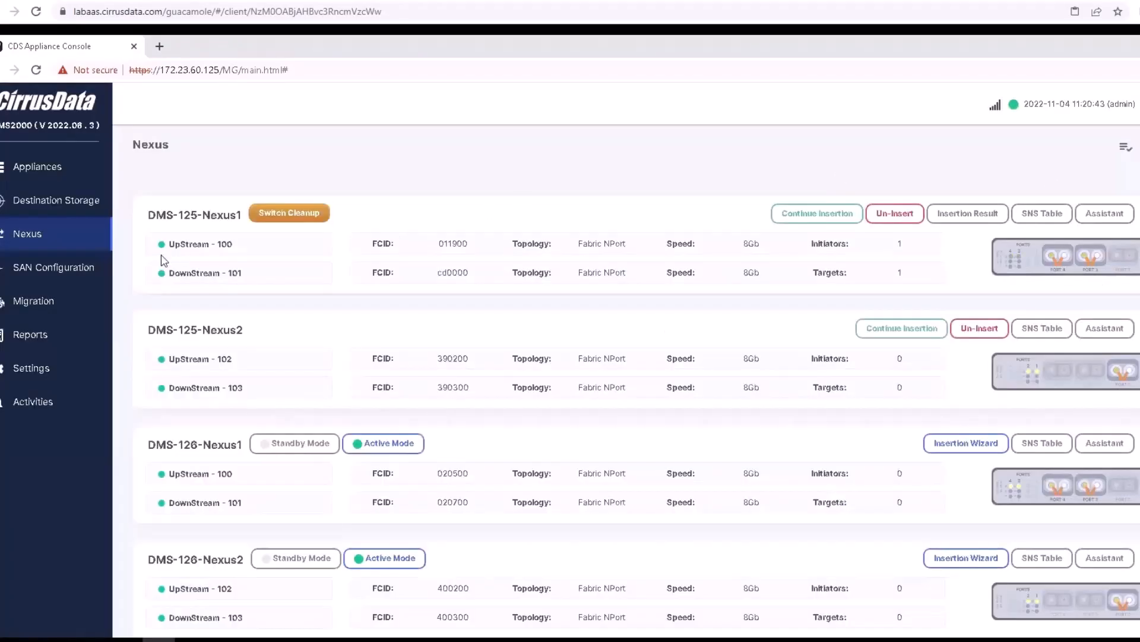
left_click(59, 276)
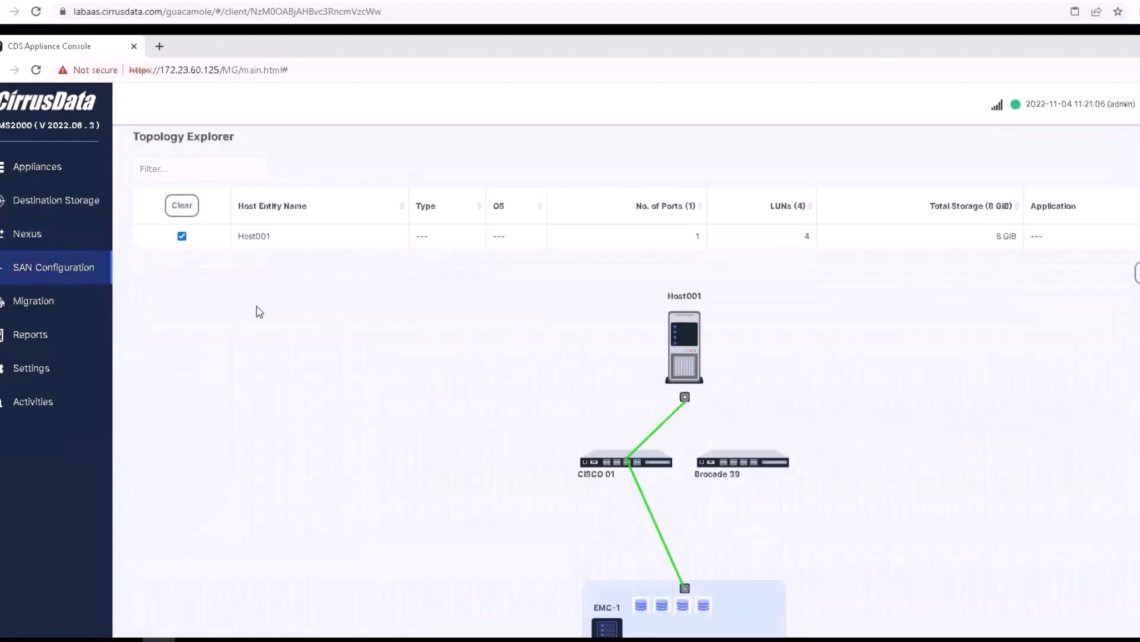
left_click(261, 176)
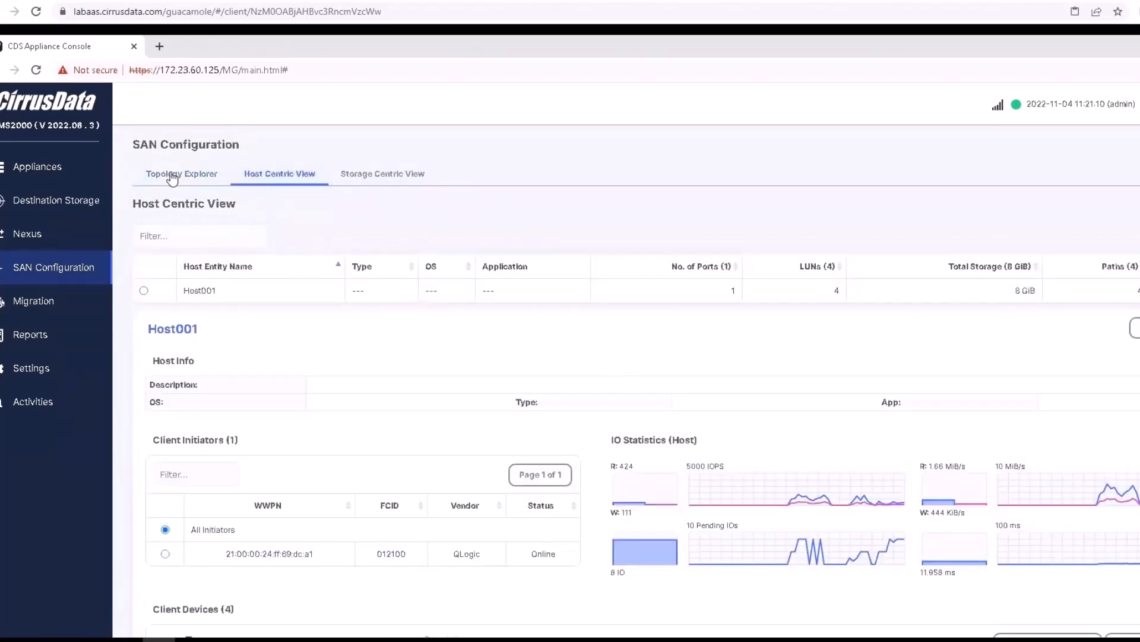
Review the Nexus ports overview and its host-centric SAN view
left_click(45, 234)
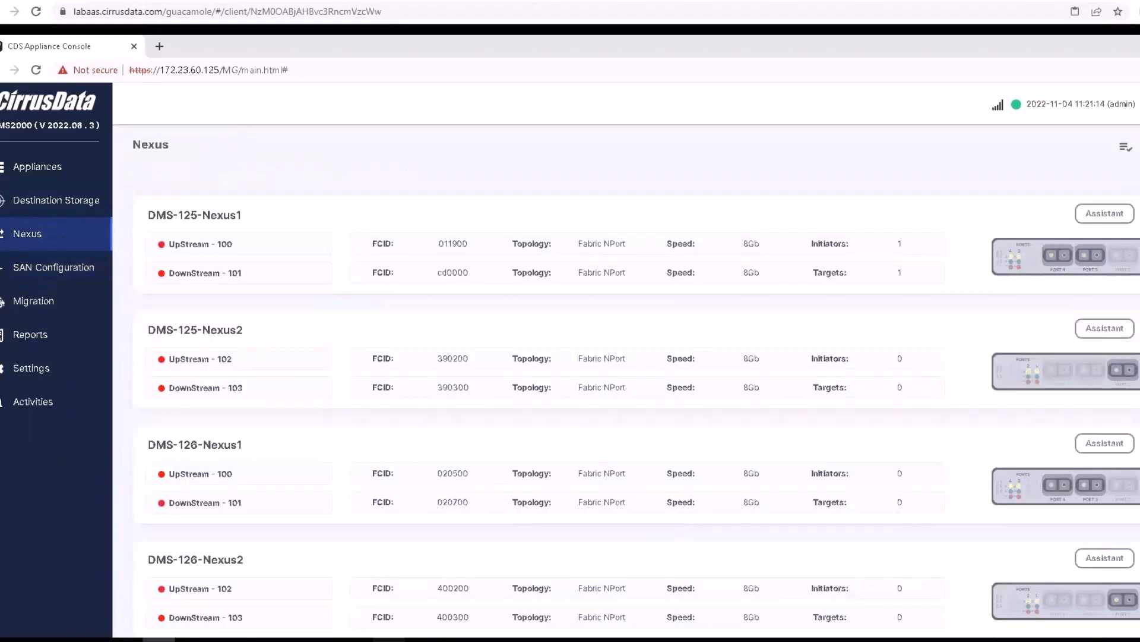
left_click(291, 640)
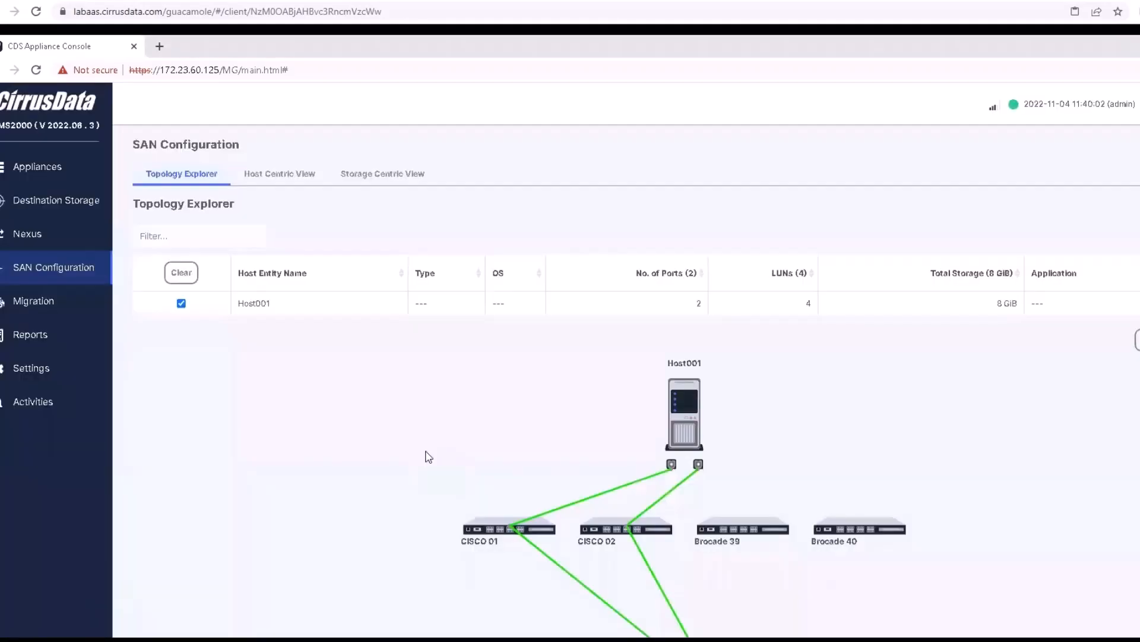
scroll(812, 437, "down", 2)
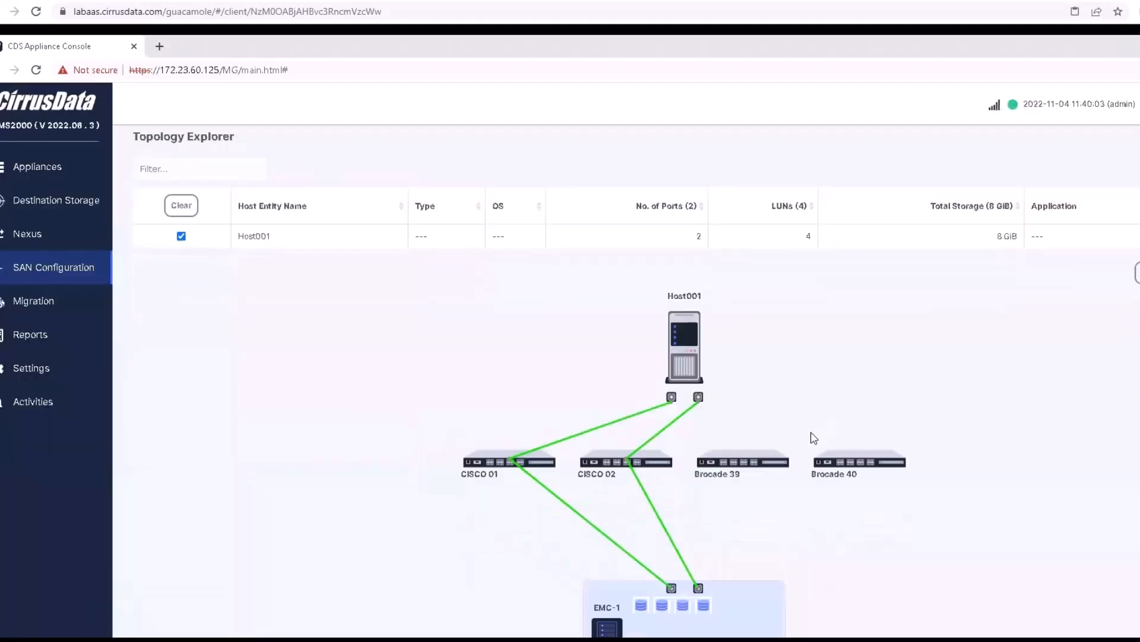
scroll(608, 415, "up", 2)
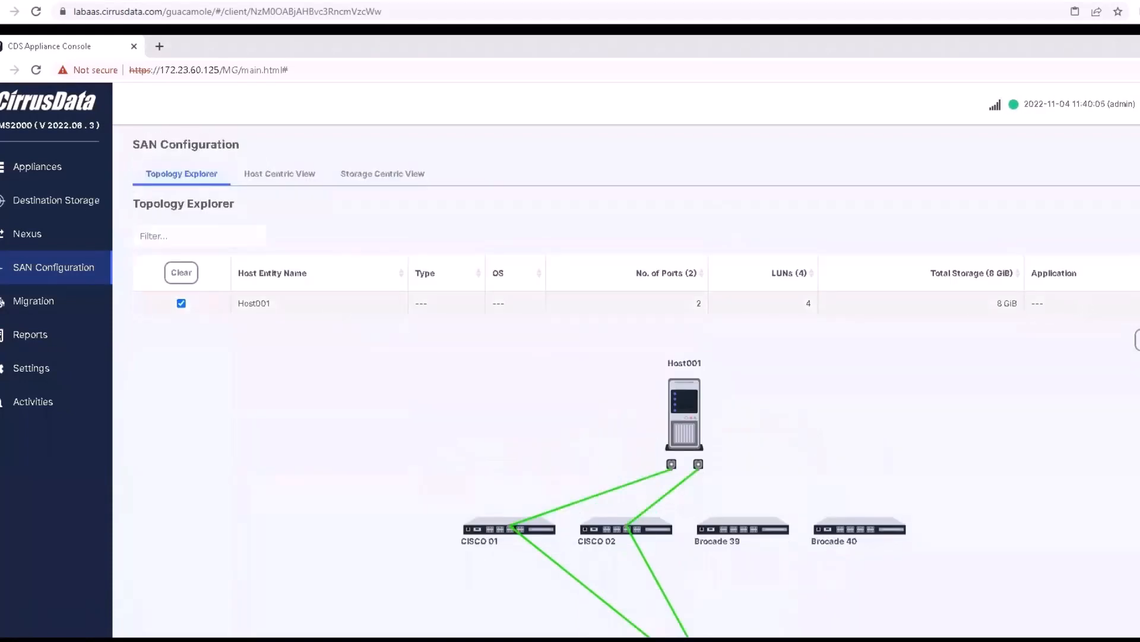
left_click(299, 175)
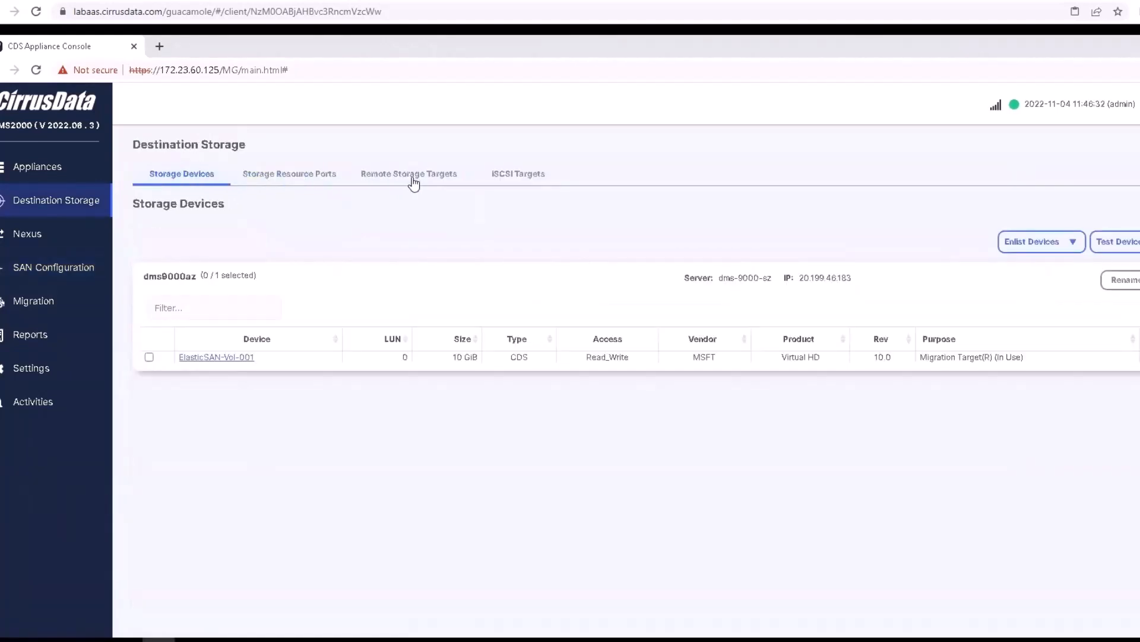
Check the remote storage targets and destination devices, then open the migration sessions page
left_click(414, 181)
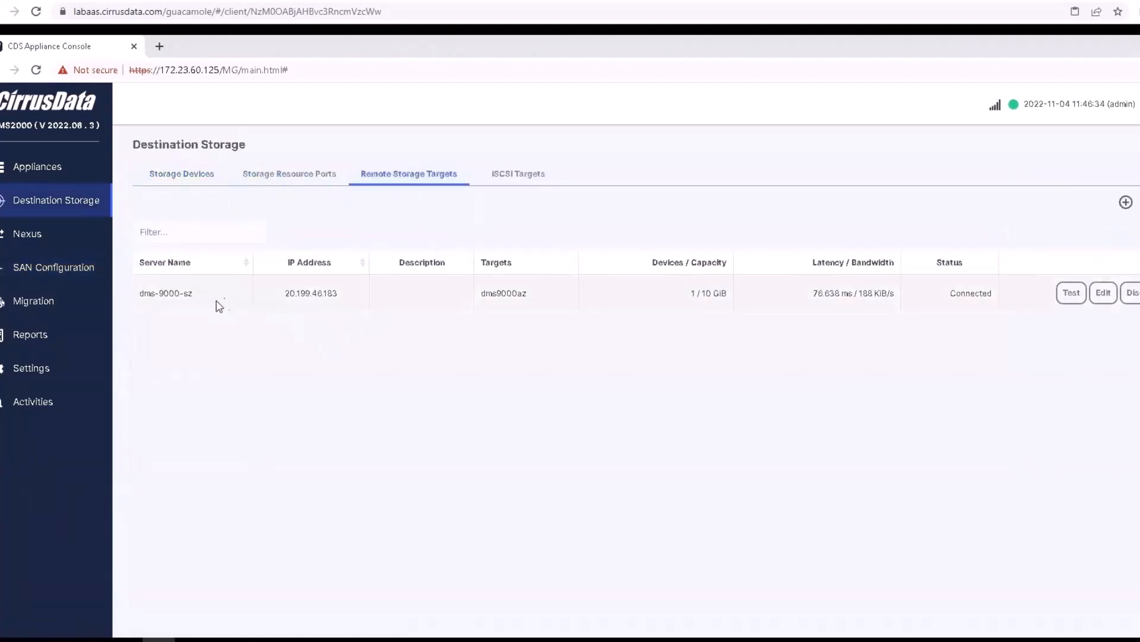
left_click(177, 178)
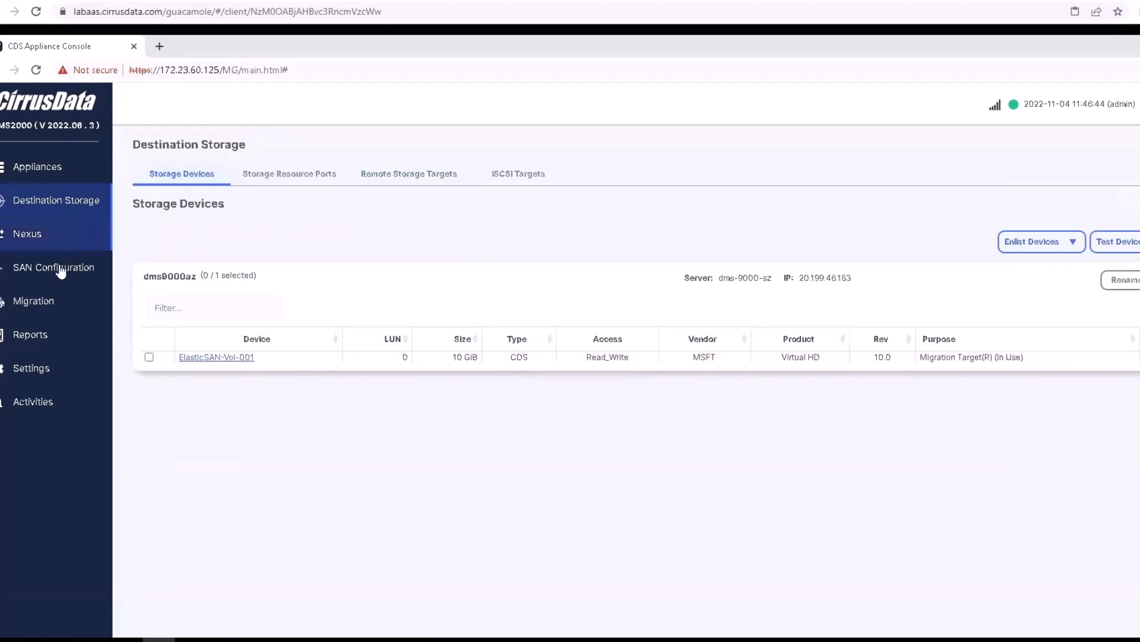
left_click(41, 310)
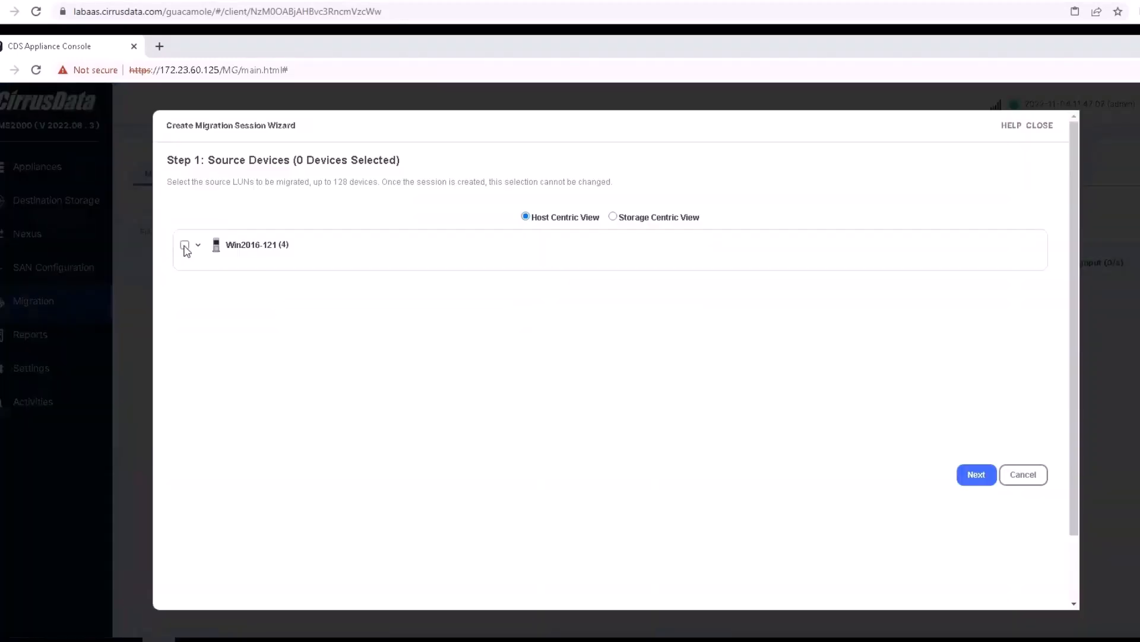
Select only DriveD of host Win2016-121 and choose Migrate to Remote Resources
left_click(185, 246)
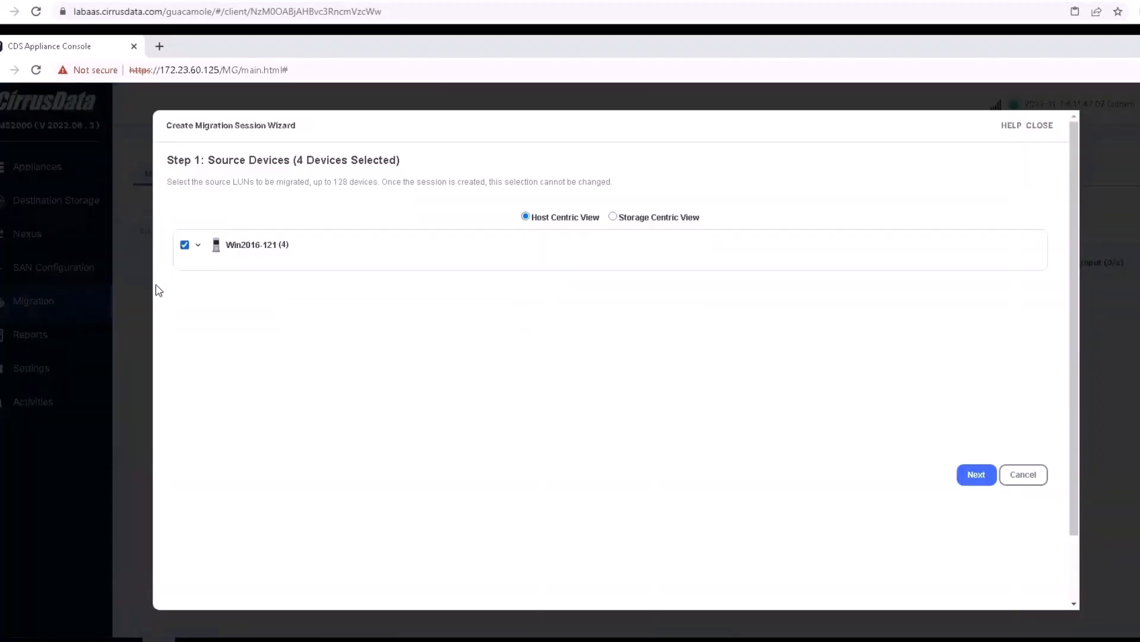
left_click(198, 247)
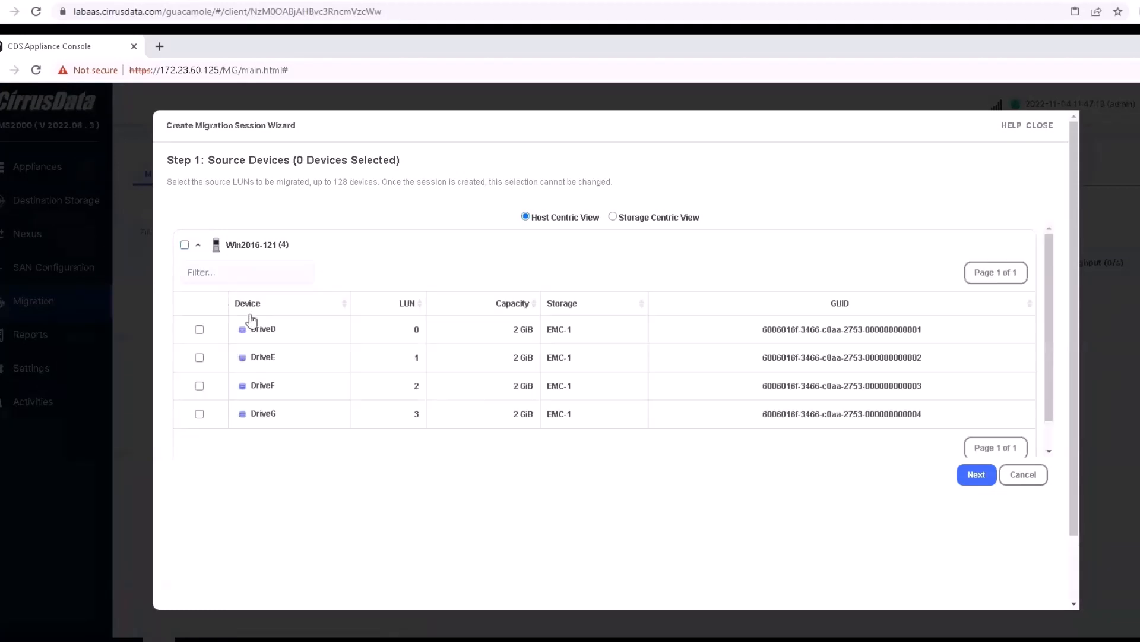
left_click(199, 330)
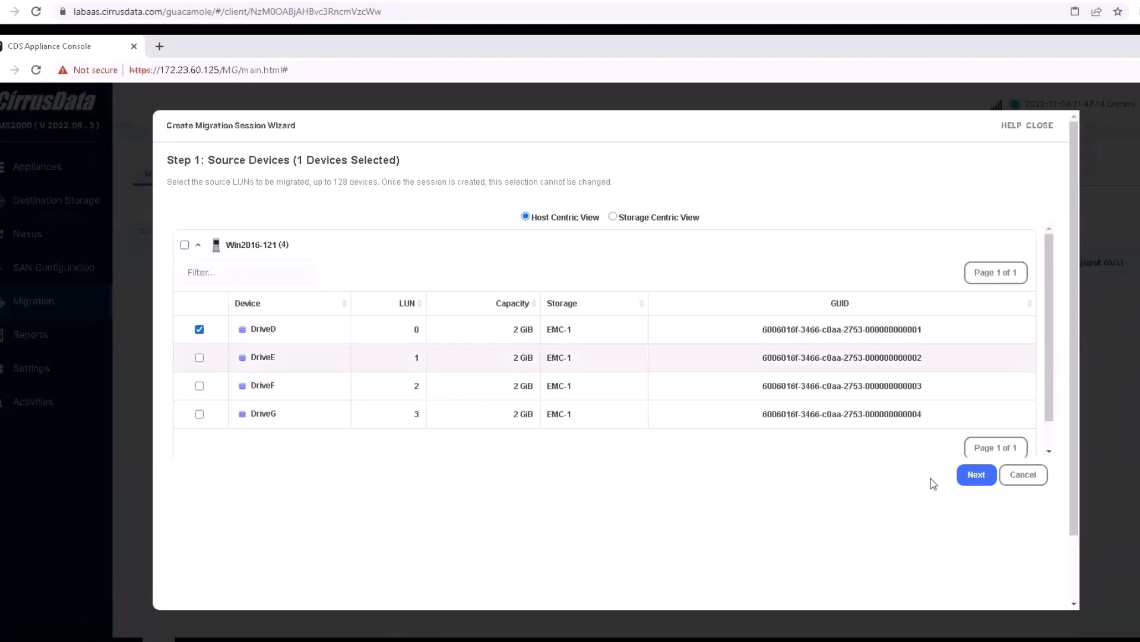
left_click(975, 474)
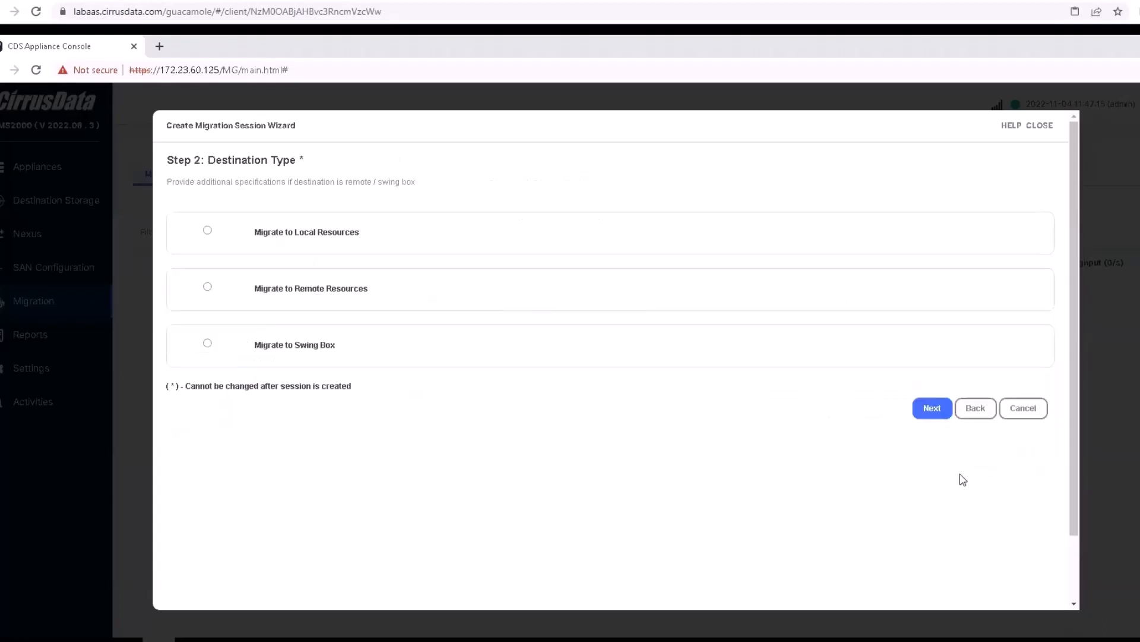
left_click(206, 288)
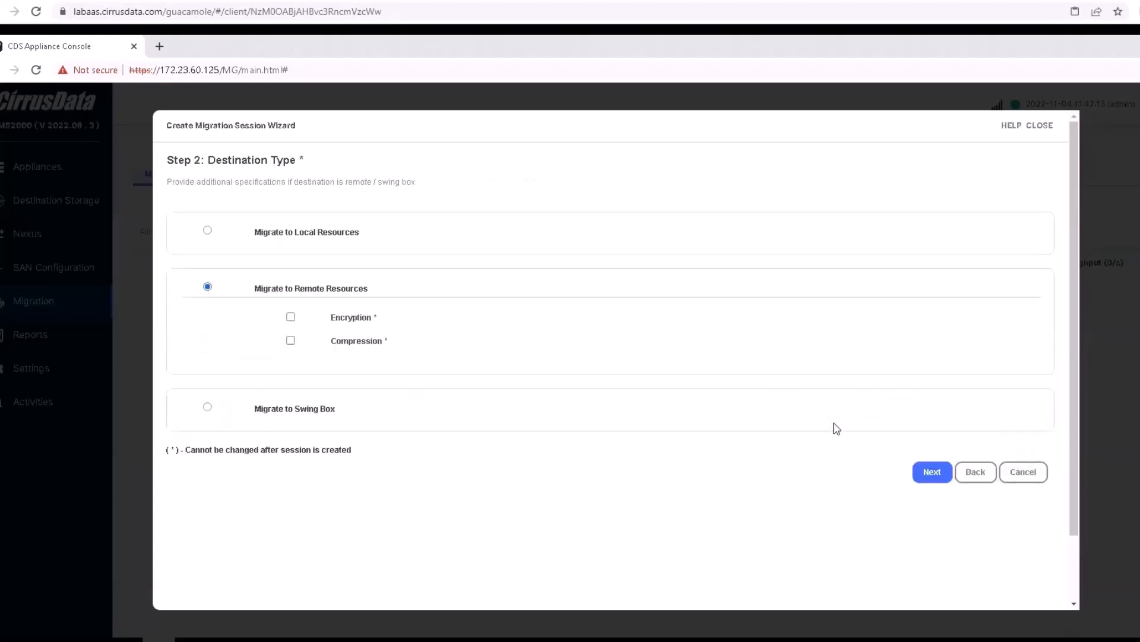
left_click(917, 471)
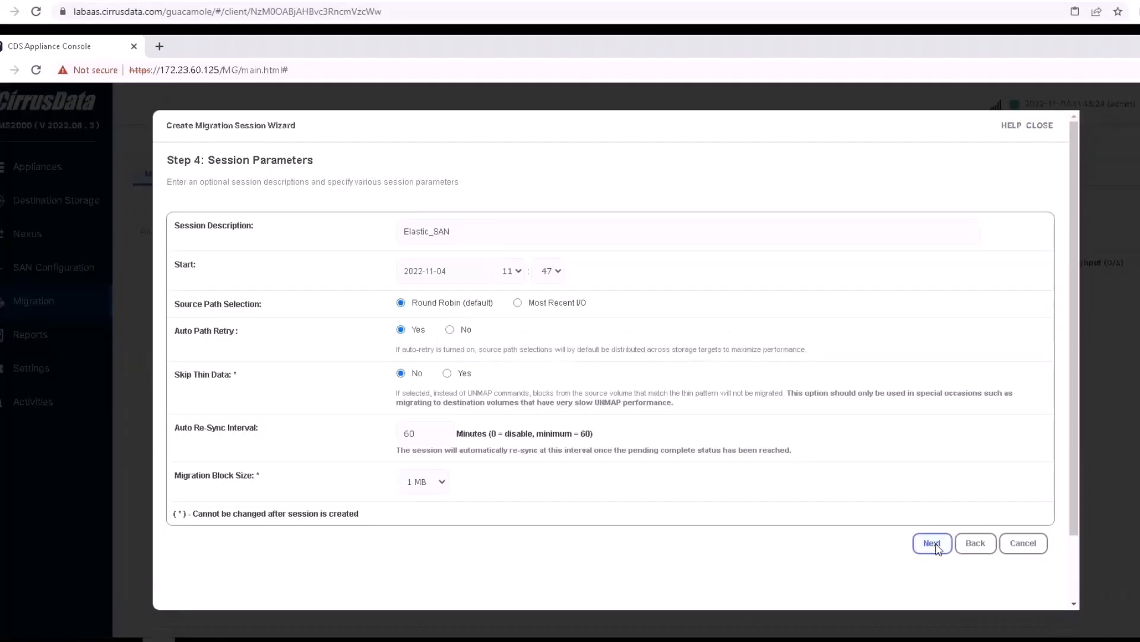
Set the daily schedule mode to Moderate and create Migration Session 1
left_click(932, 543)
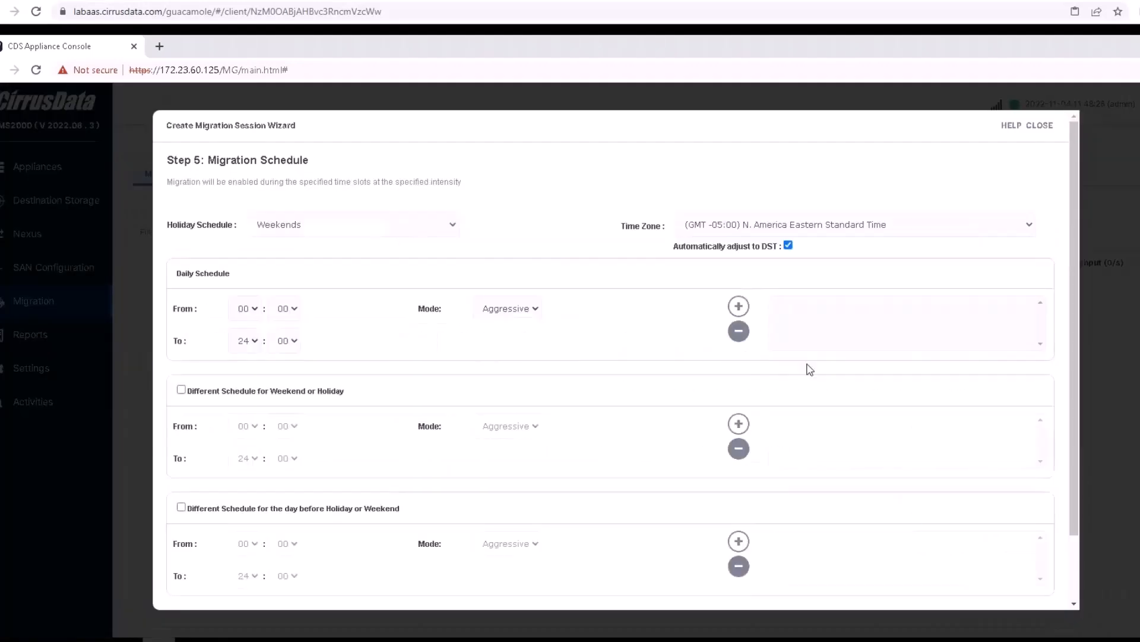
left_click(540, 313)
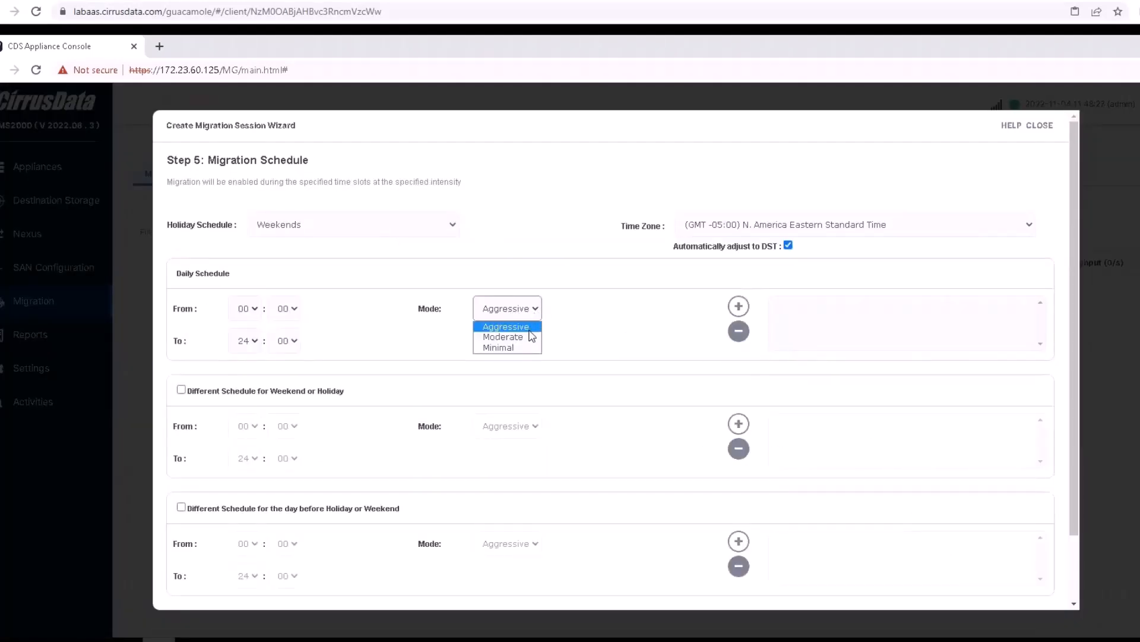
left_click(525, 335)
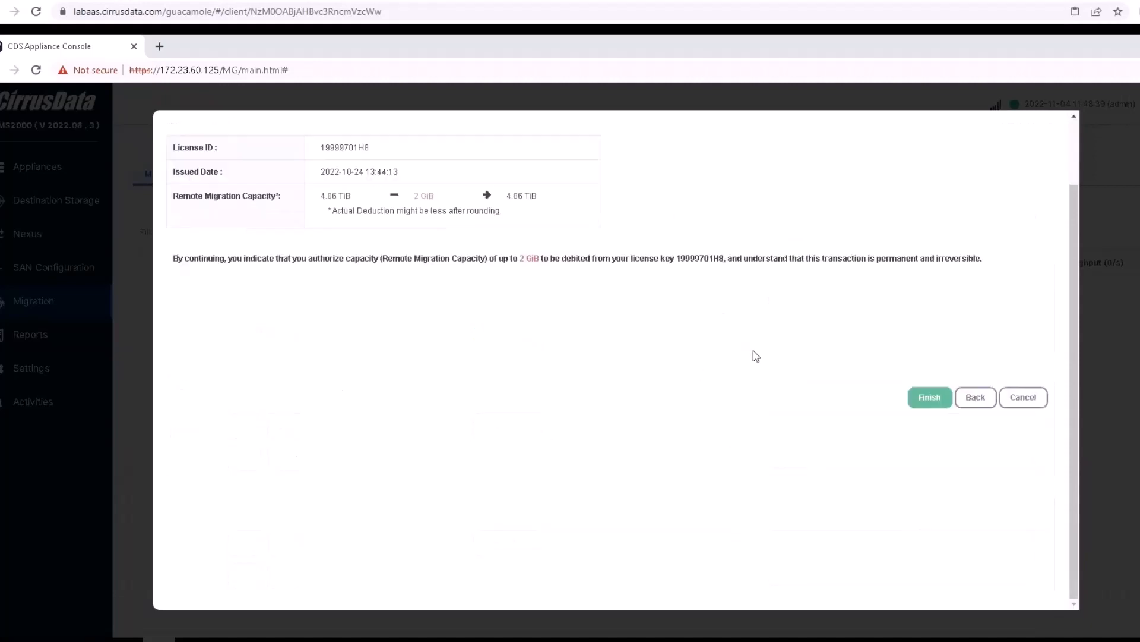
left_click(929, 397)
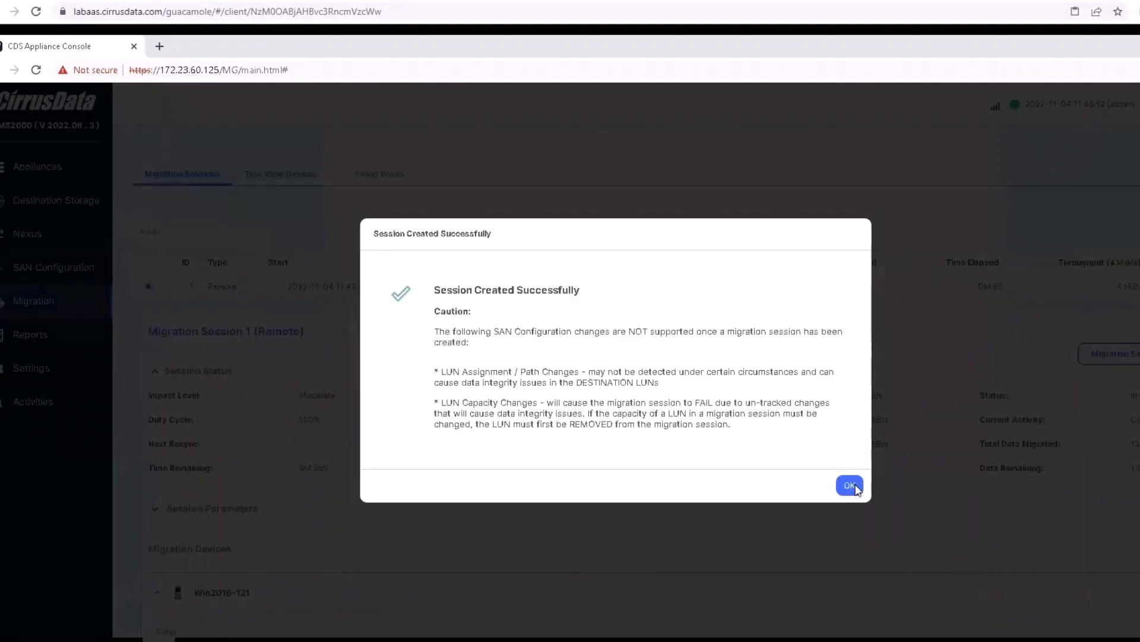
left_click(850, 486)
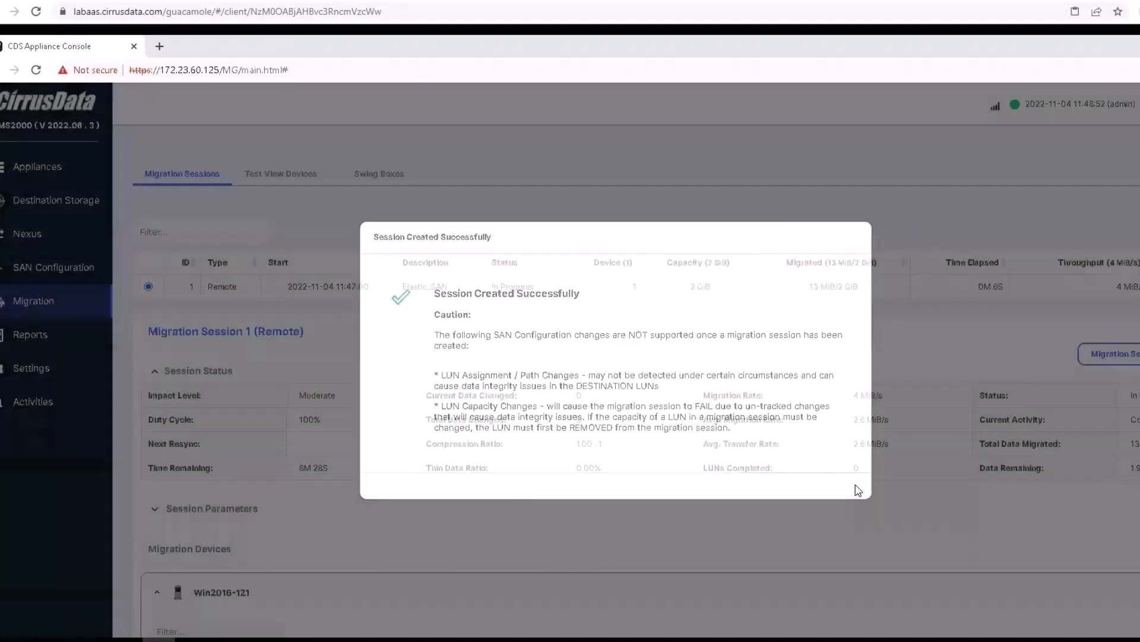
Review Migration Session 1's progress and the host's Drive_D volume, then hide Disk Management
scroll(478, 347, "down", 1)
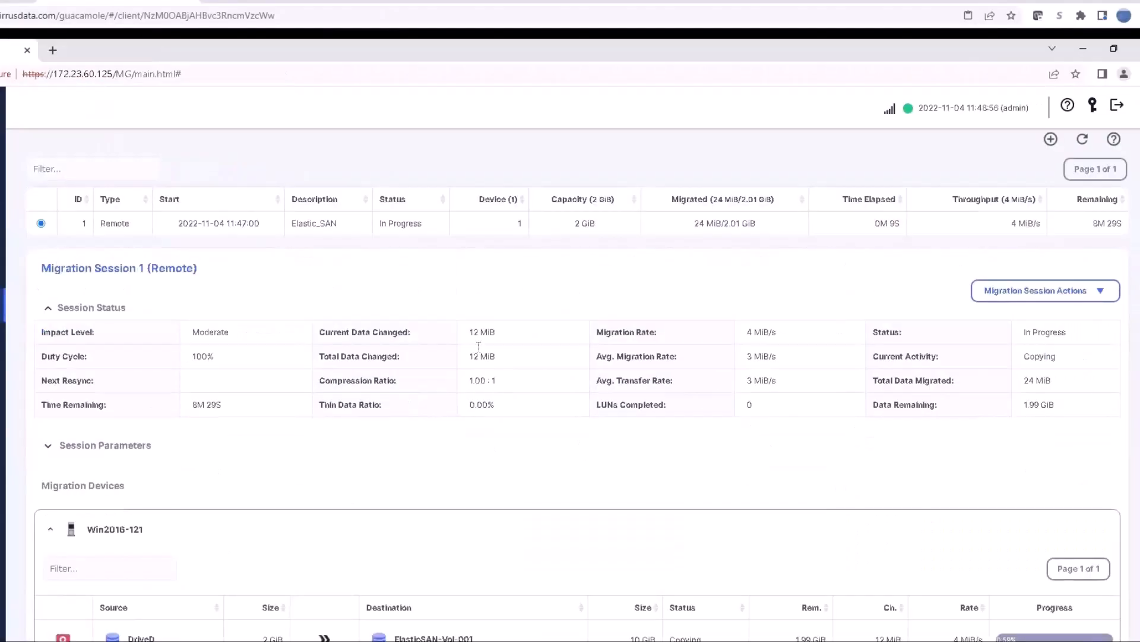
scroll(535, 357, "down", 1)
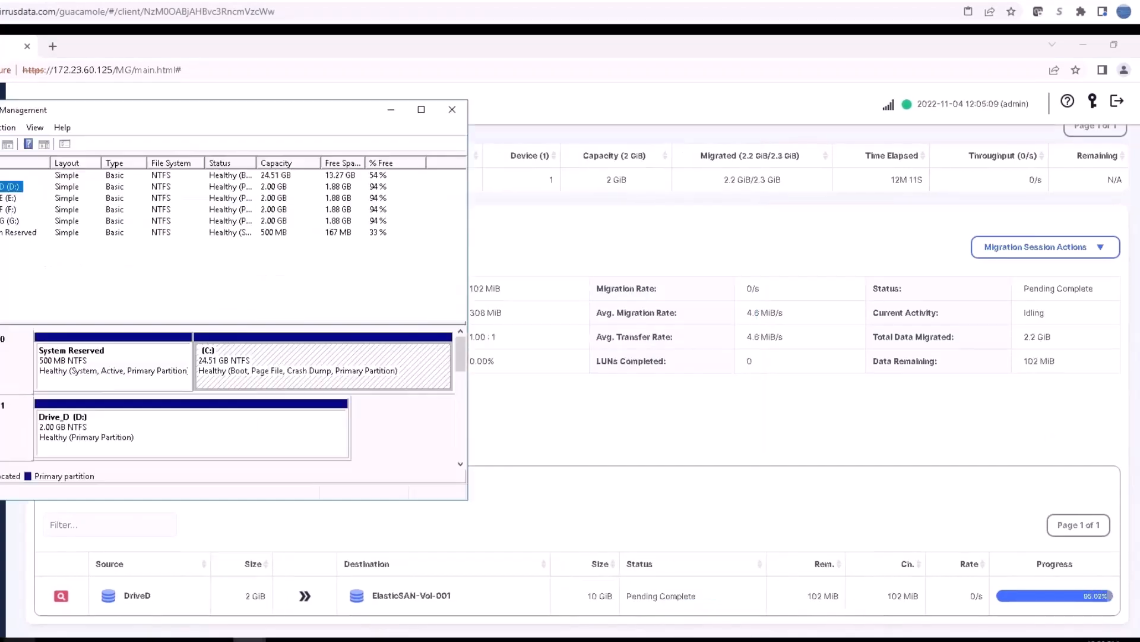
left_click(148, 640)
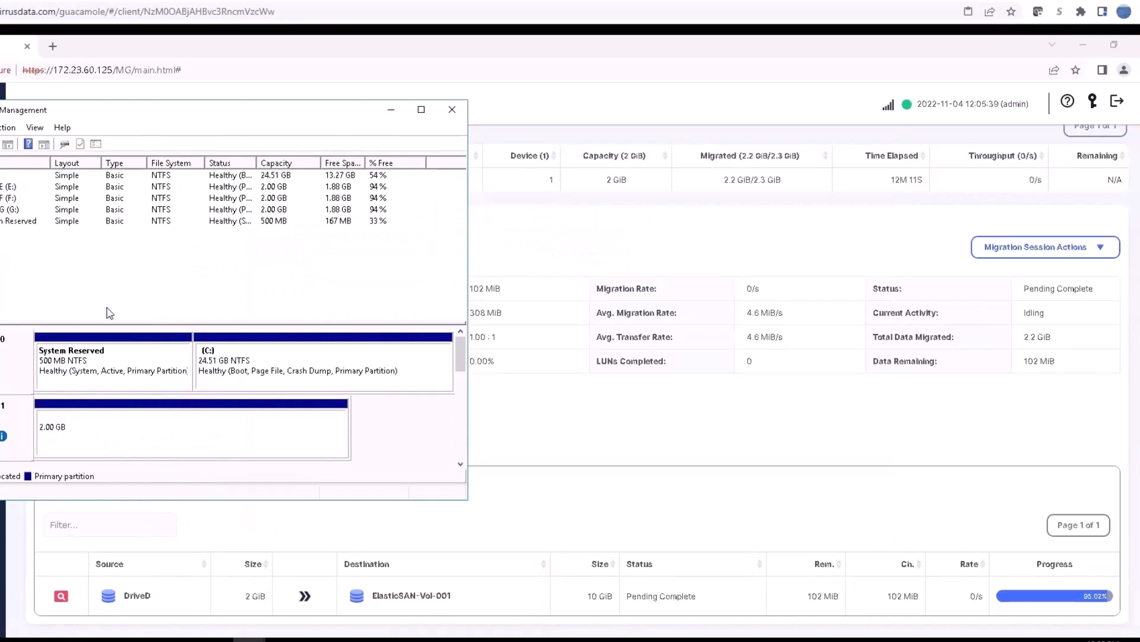
left_click(390, 114)
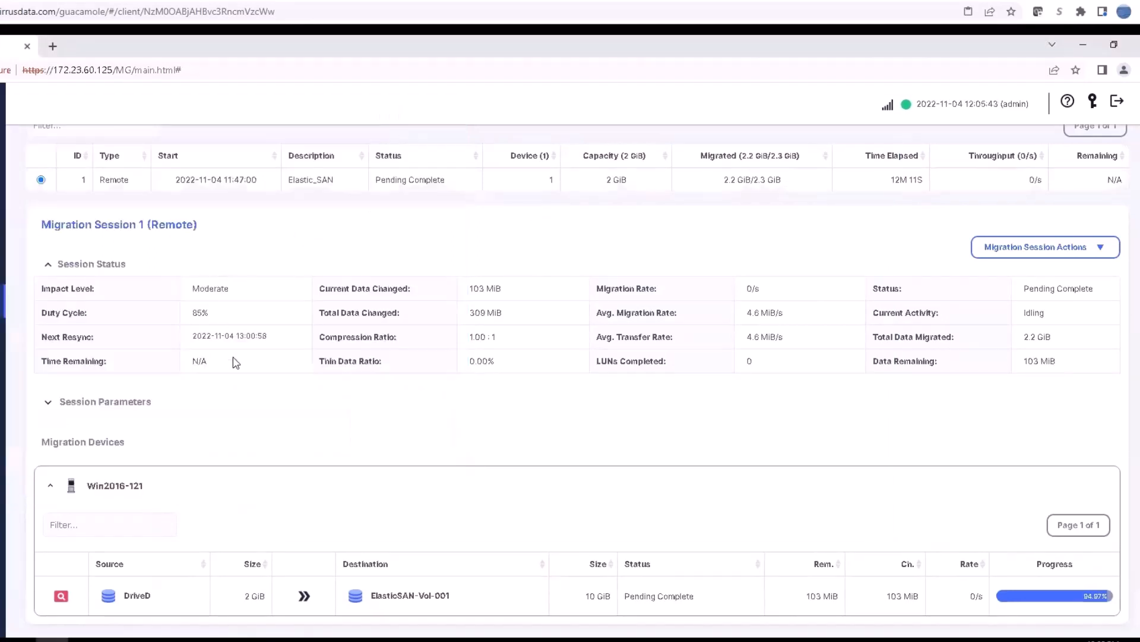